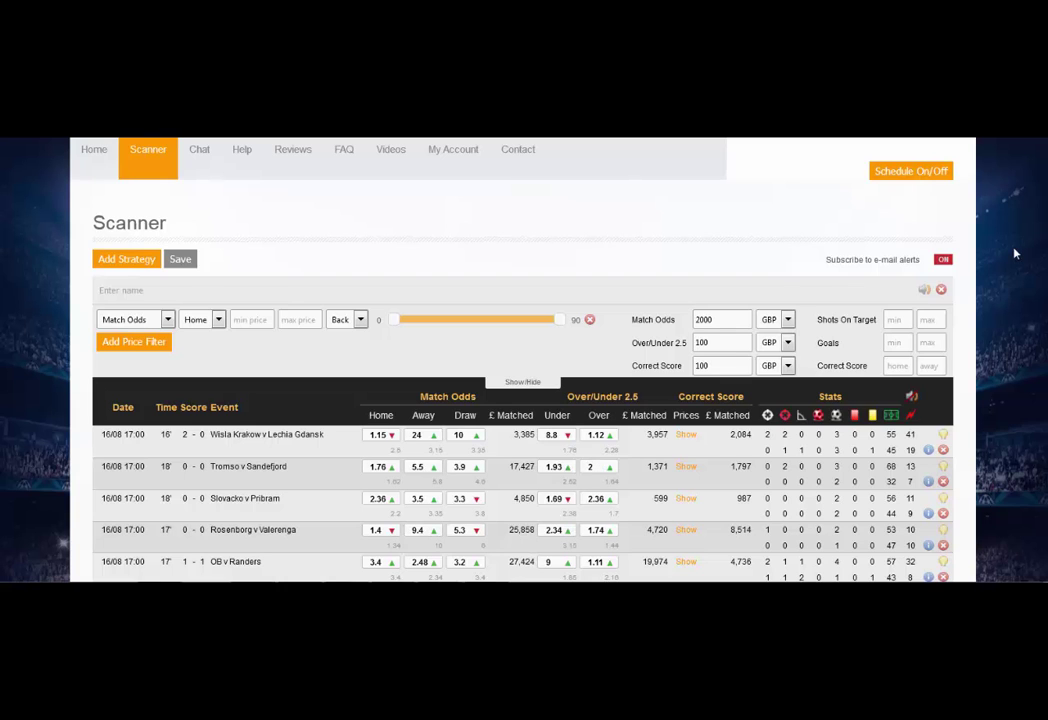
Enter 0 in the lower and upper Correct Score limit boxes
scroll(1015, 254, down, 2)
scroll(1015, 254, down, 4)
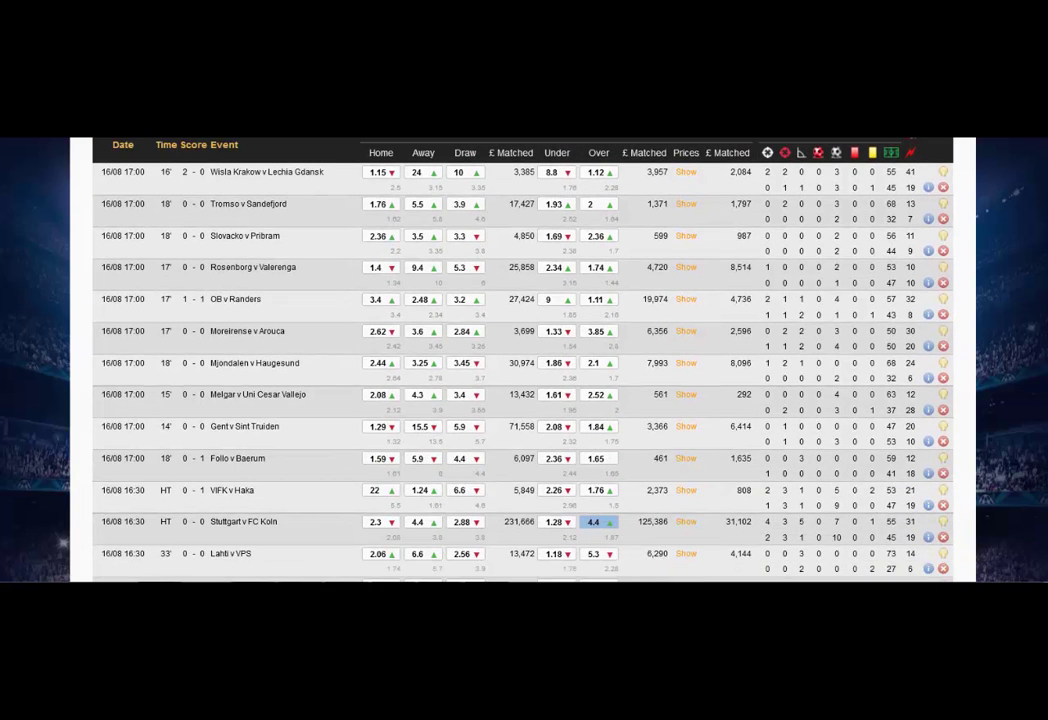
scroll(522, 360, down, 14)
scroll(522, 360, down, 1)
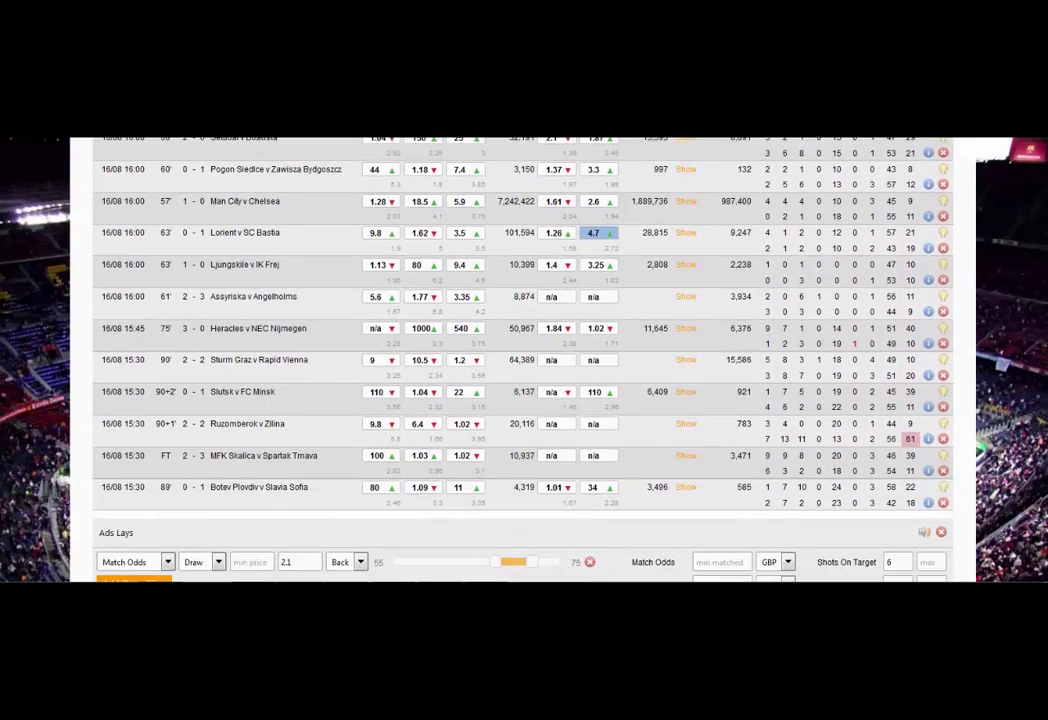
scroll(522, 360, up, 2)
scroll(522, 360, up, 6)
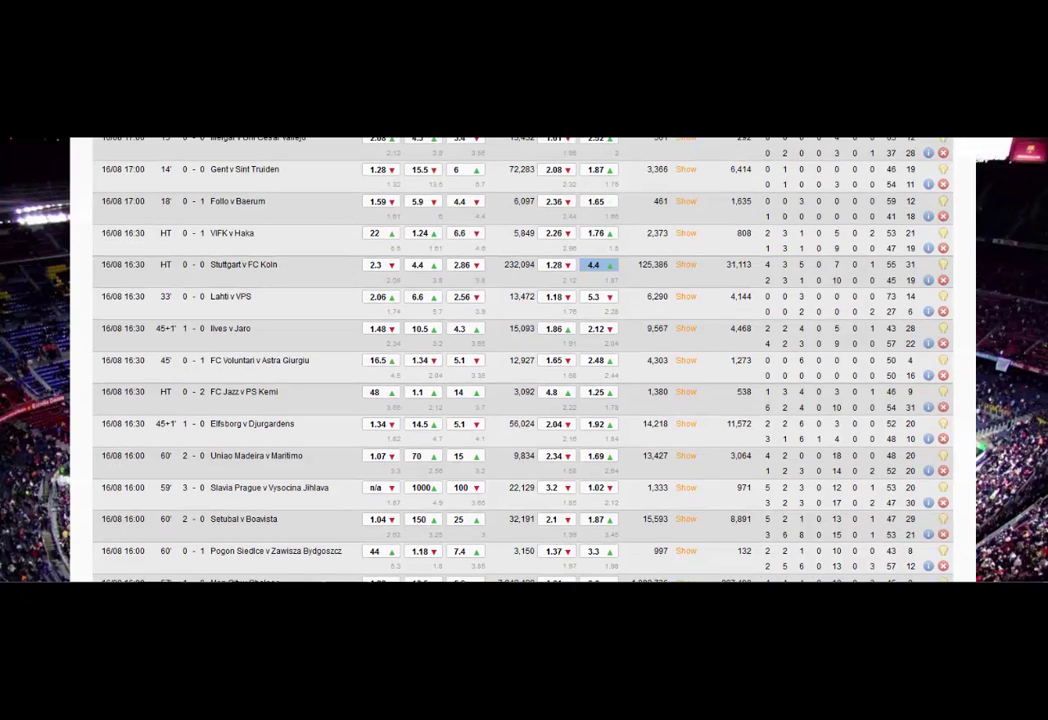
scroll(887, 258, up, 8)
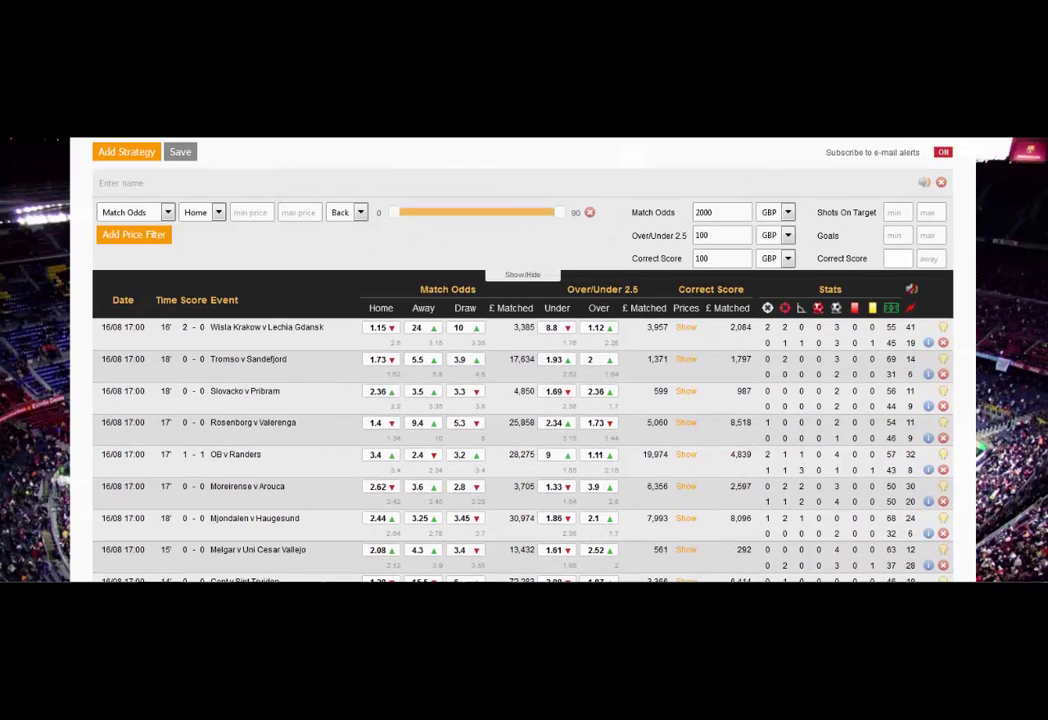
scroll(897, 303, up, 1)
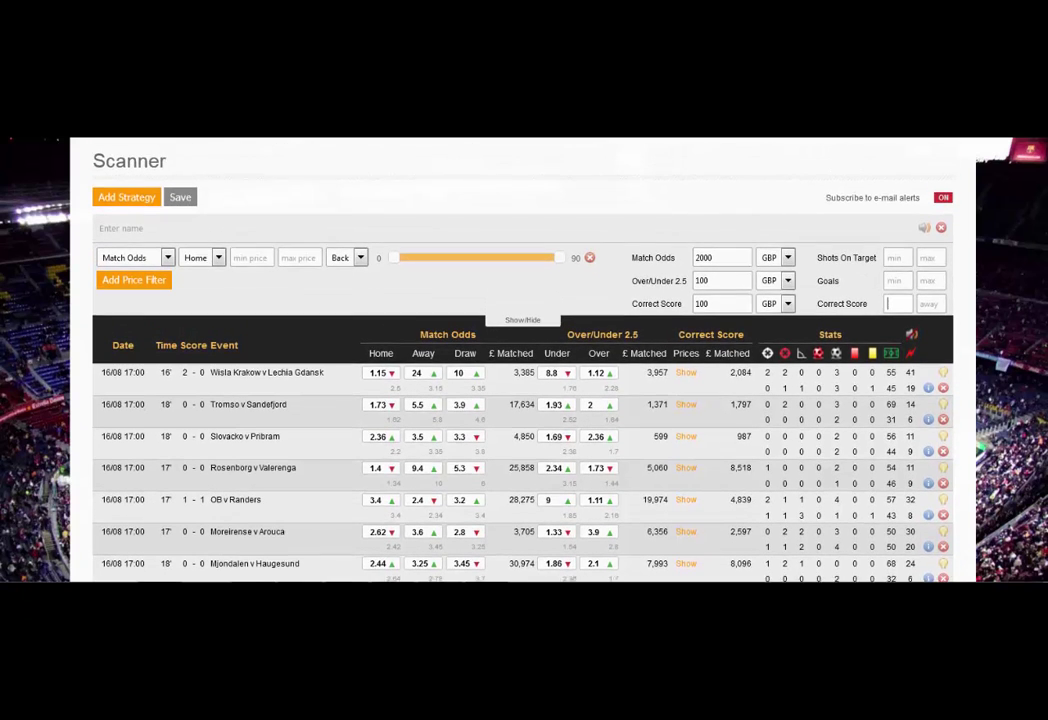
scroll(522, 400, up, 1)
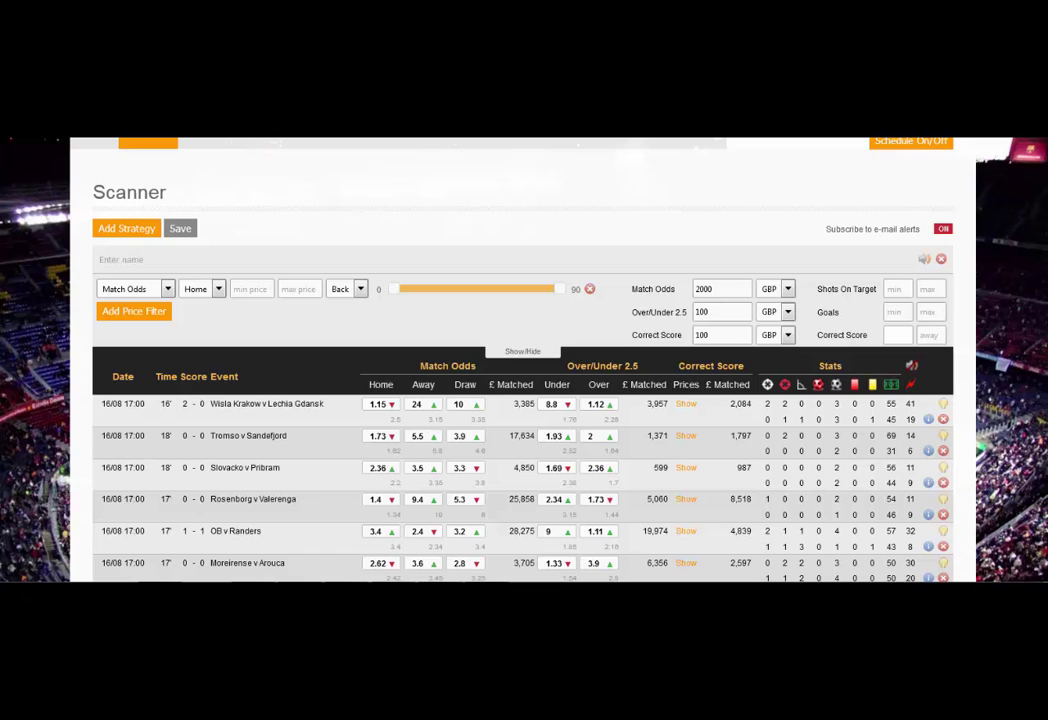
scroll(887, 404, up, 2)
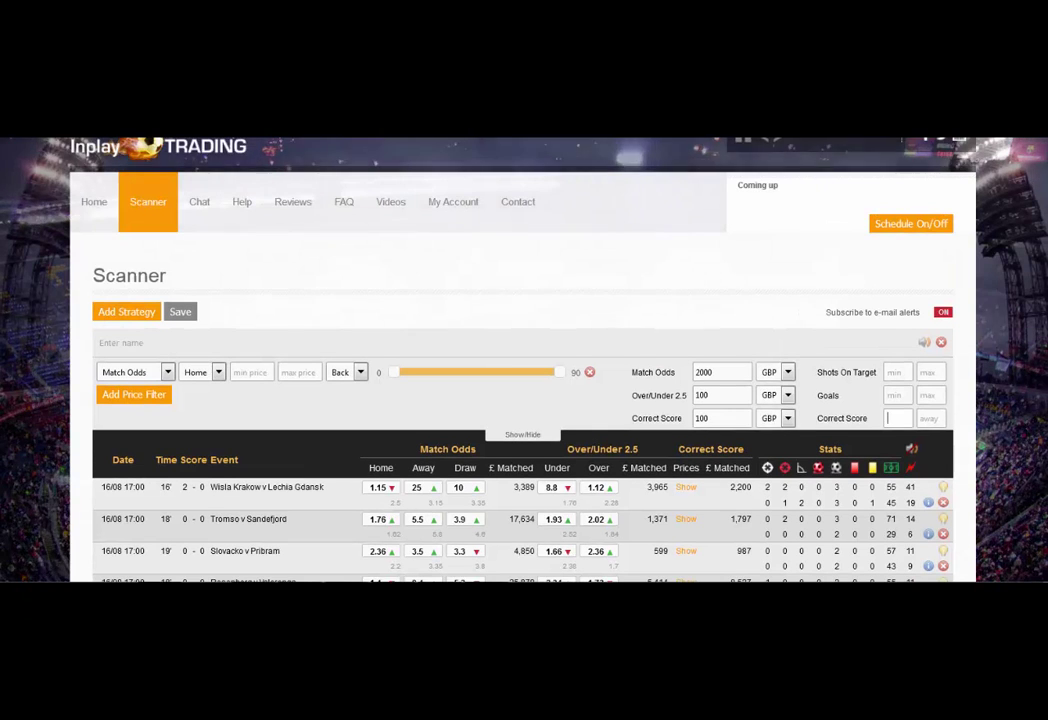
scroll(887, 404, down, 2)
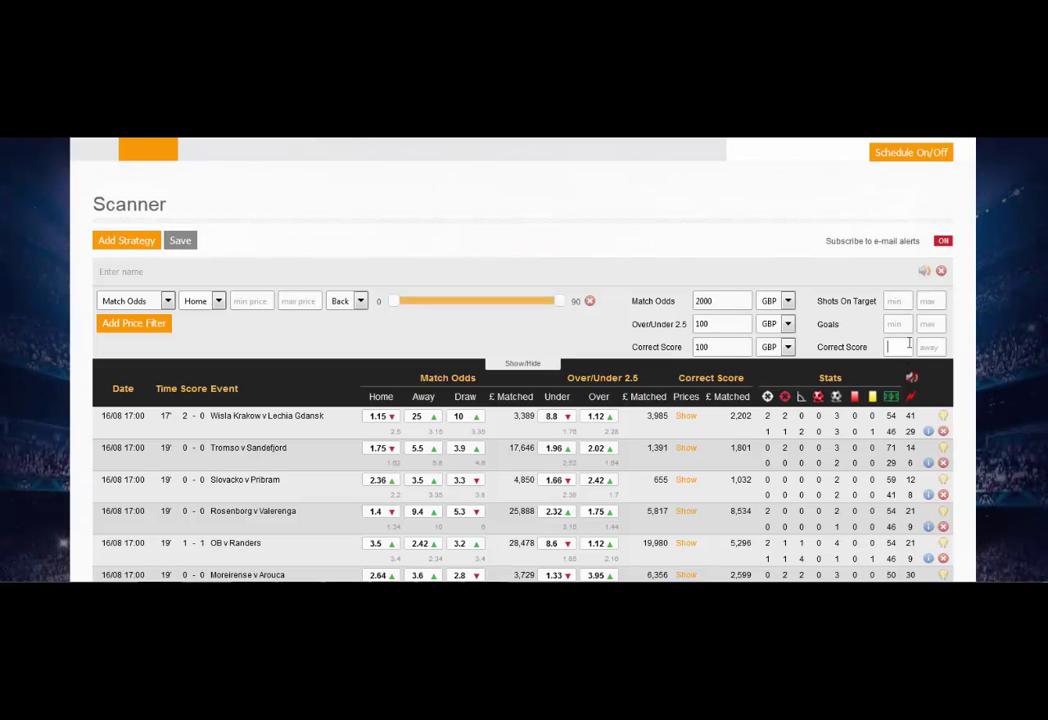
text(0)
click(929, 347)
text(0)
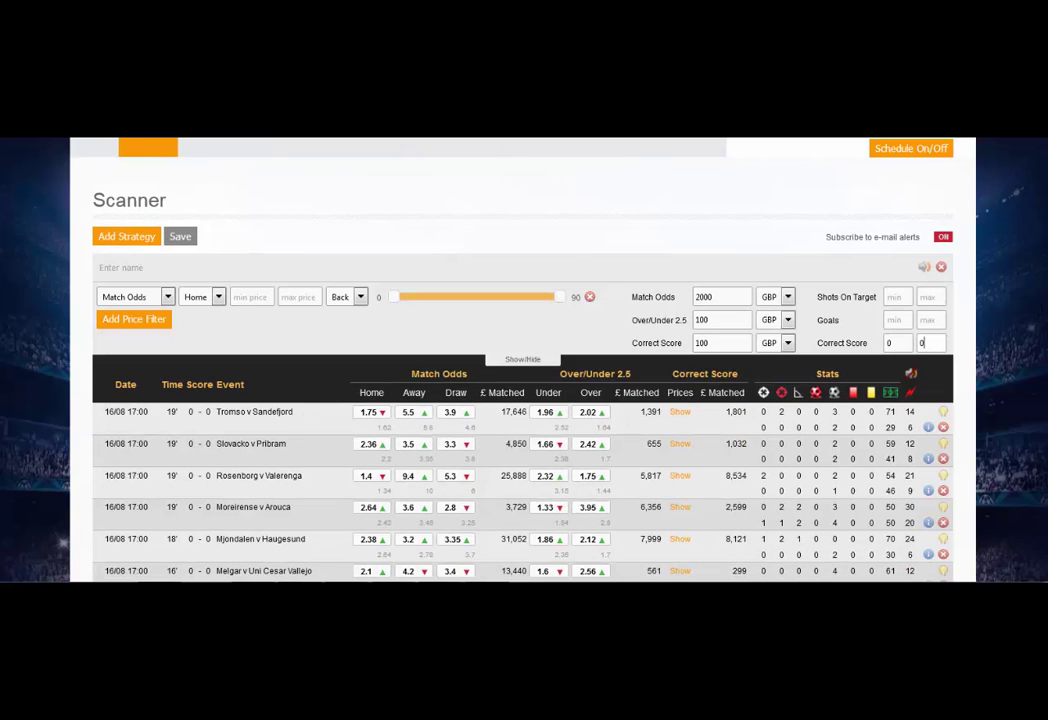
Clear both Correct Score limit values and enter 1 as the maximum goals
scroll(524, 400, down, 3)
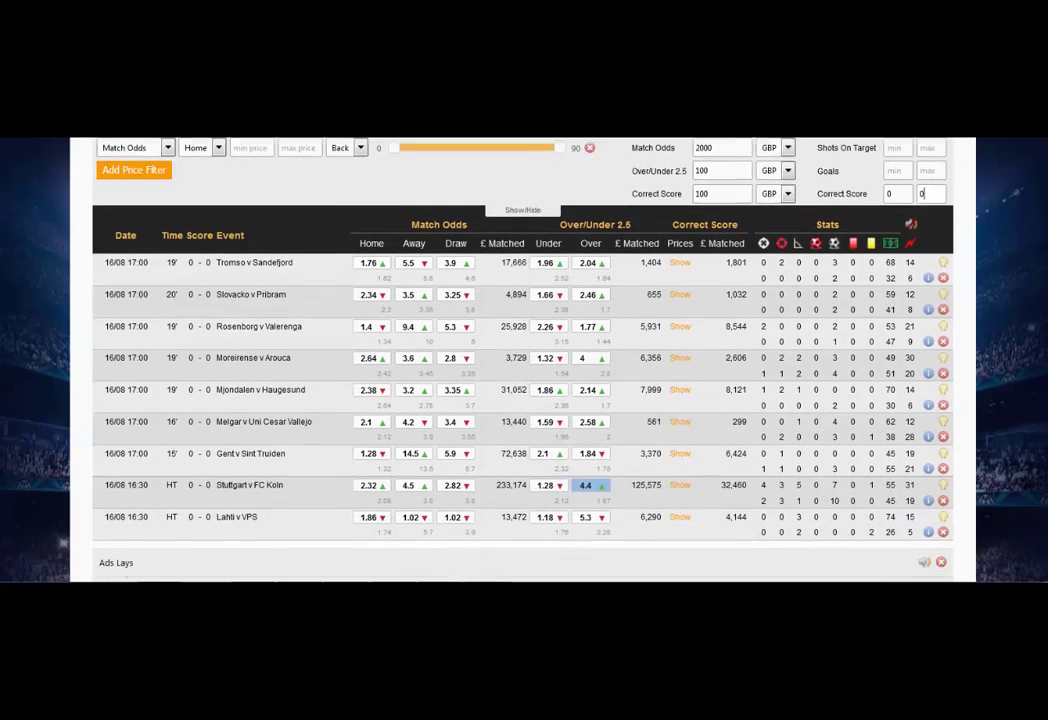
scroll(524, 400, up, 2)
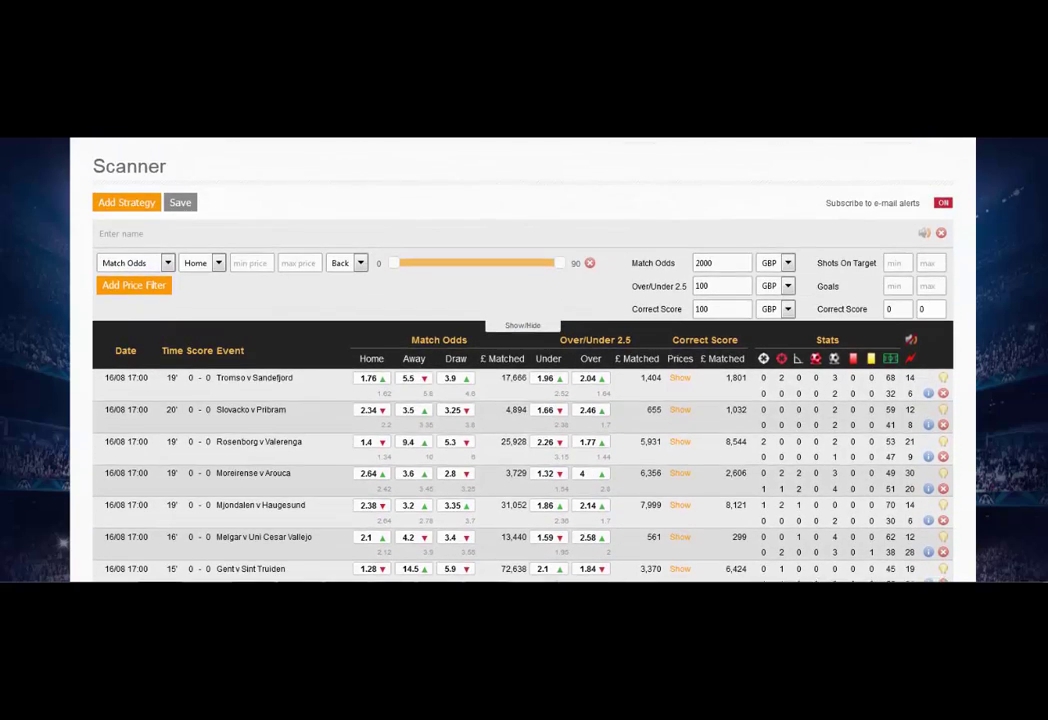
scroll(524, 400, up, 1)
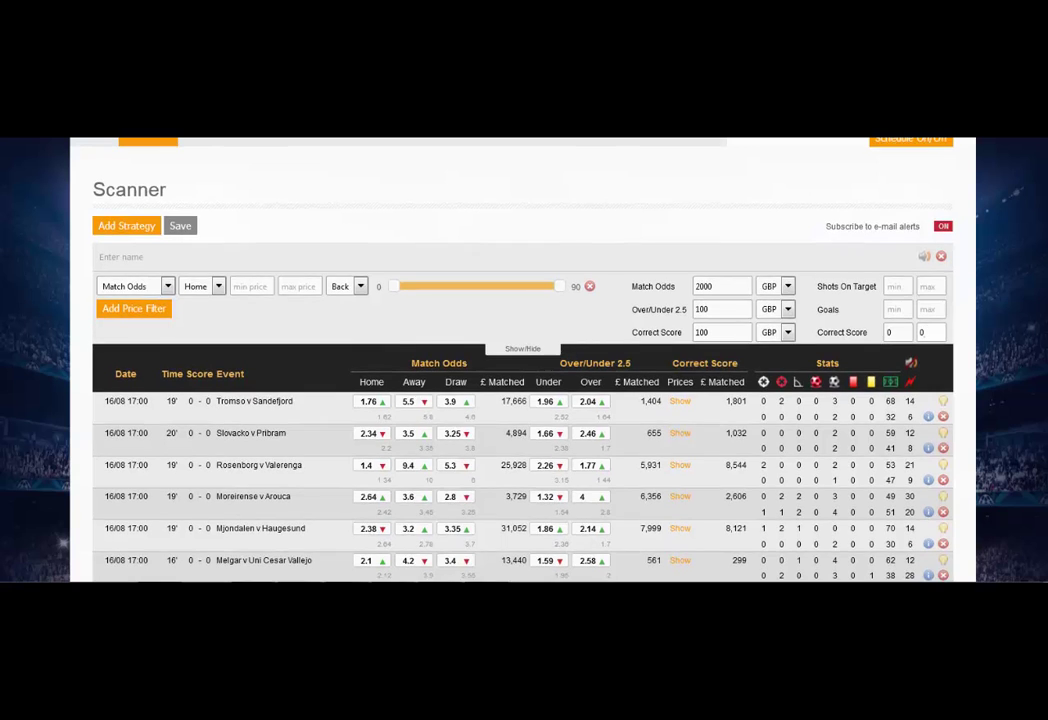
scroll(938, 417, up, 1)
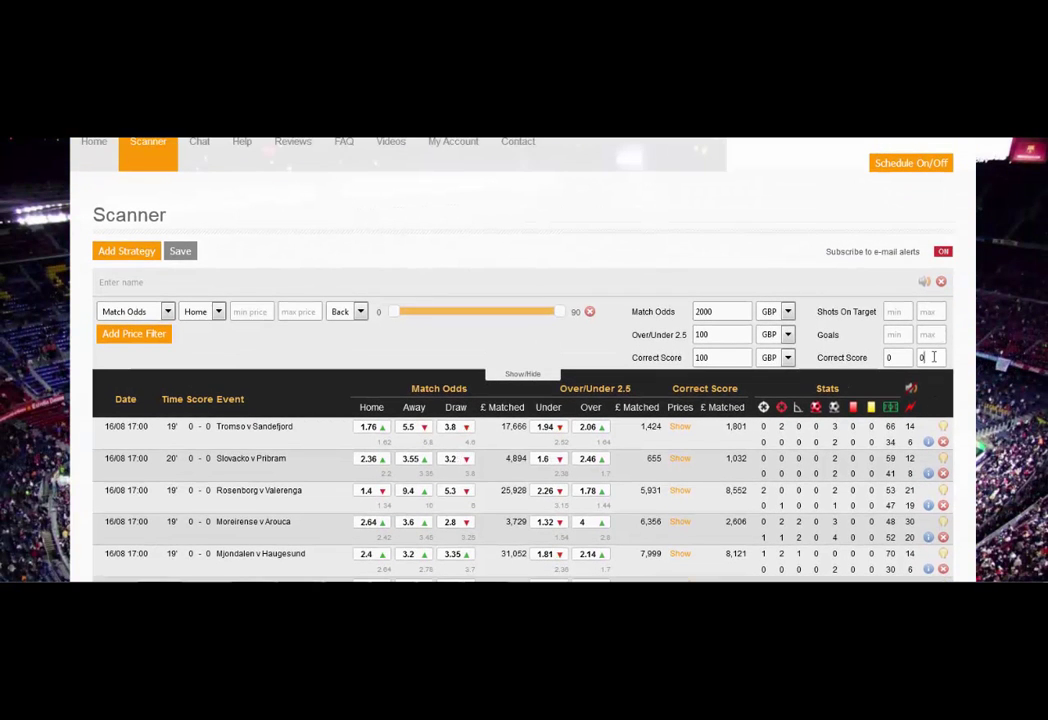
key(BackSpace)
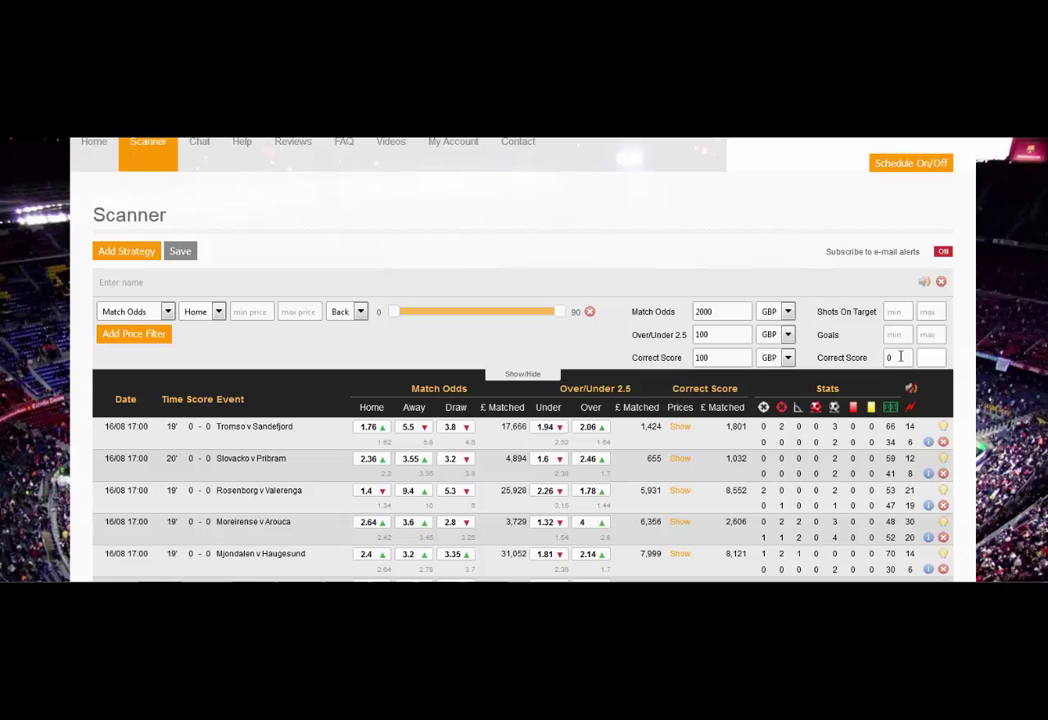
click(900, 356)
key(BackSpace)
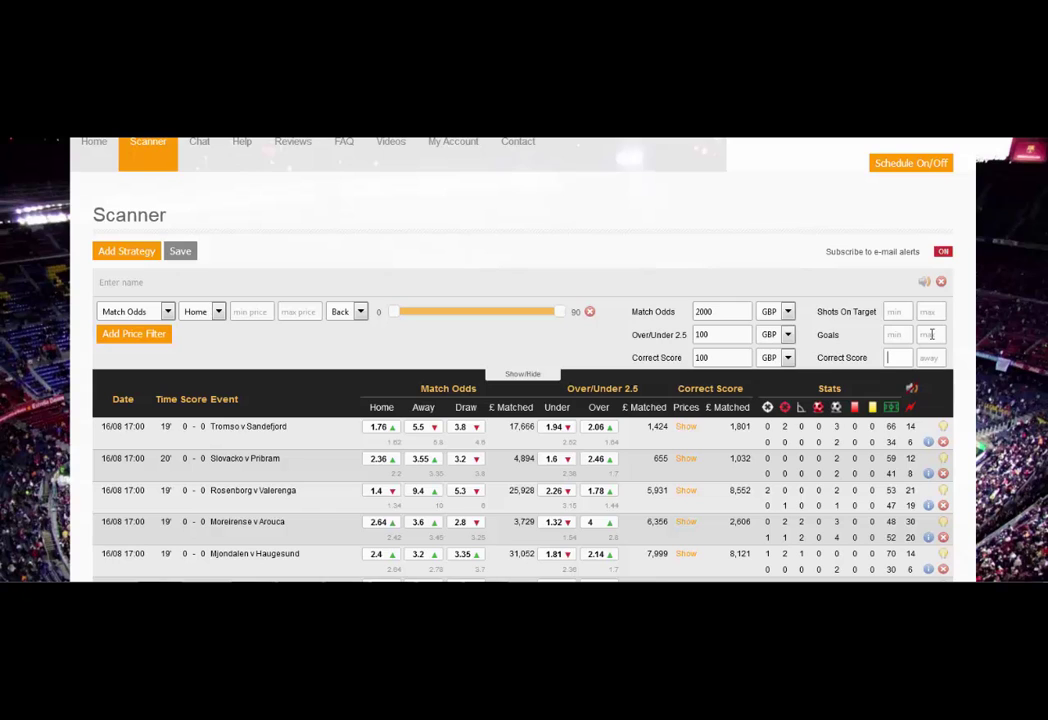
click(930, 335)
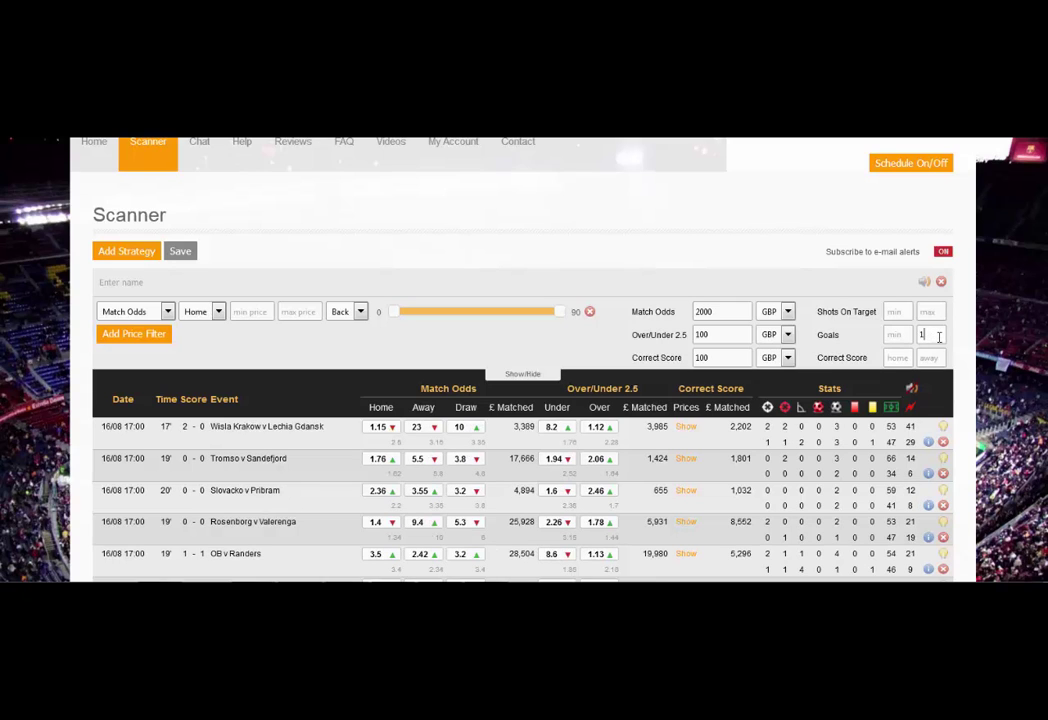
text(1)
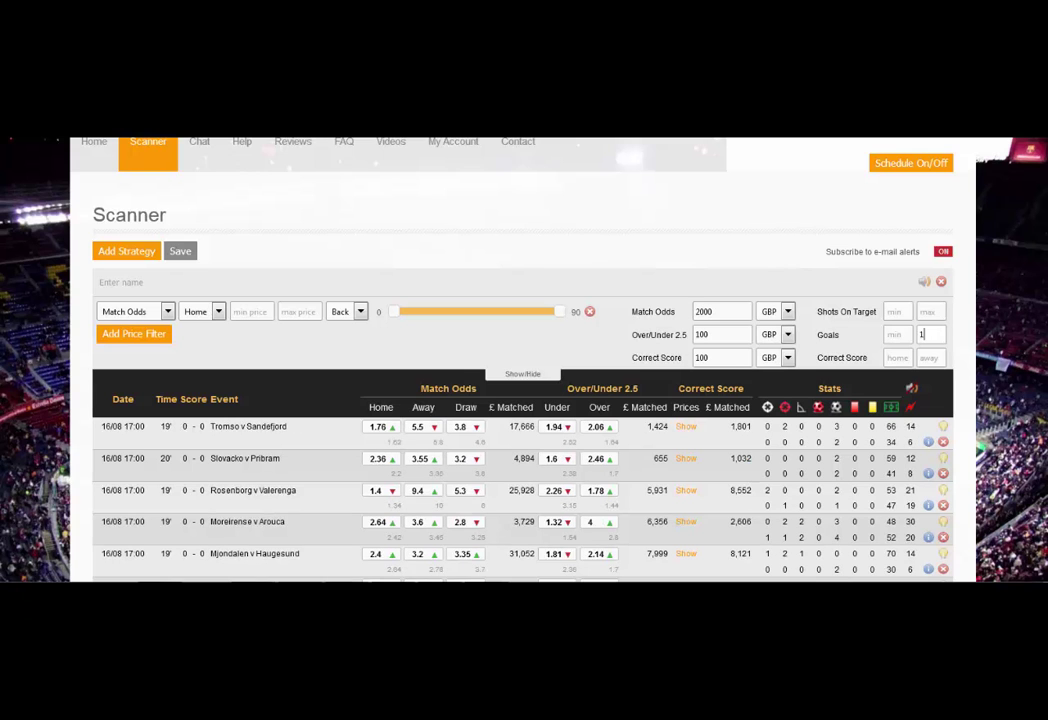
Turn on e-mail alerts for the strategy
scroll(520, 400, down, 2)
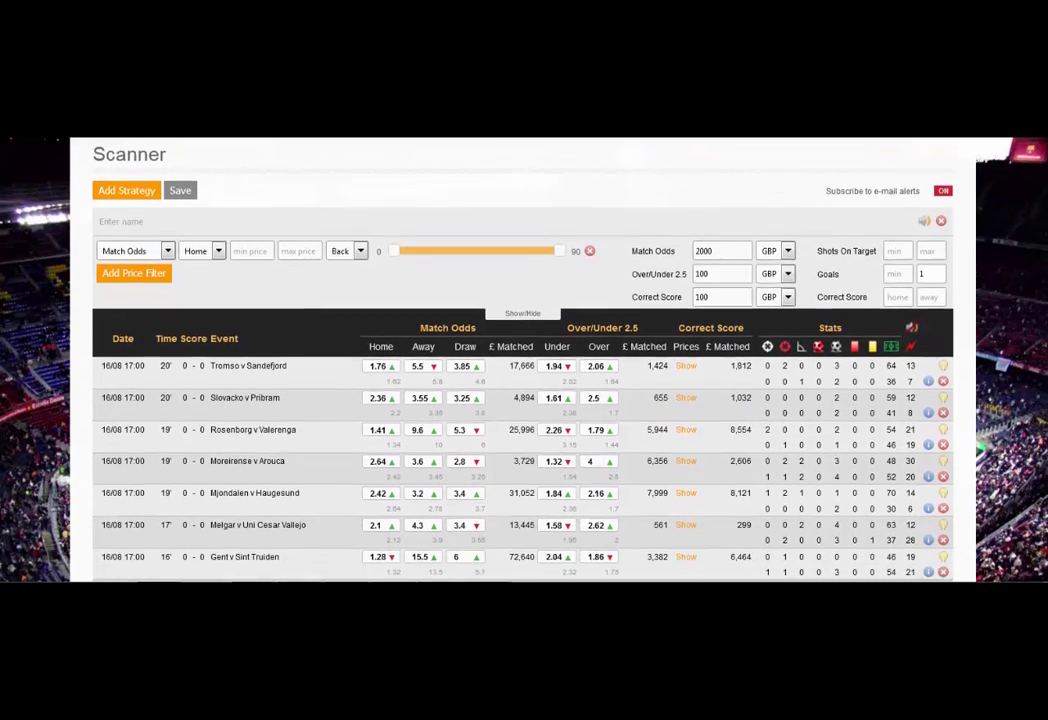
scroll(520, 400, down, 1)
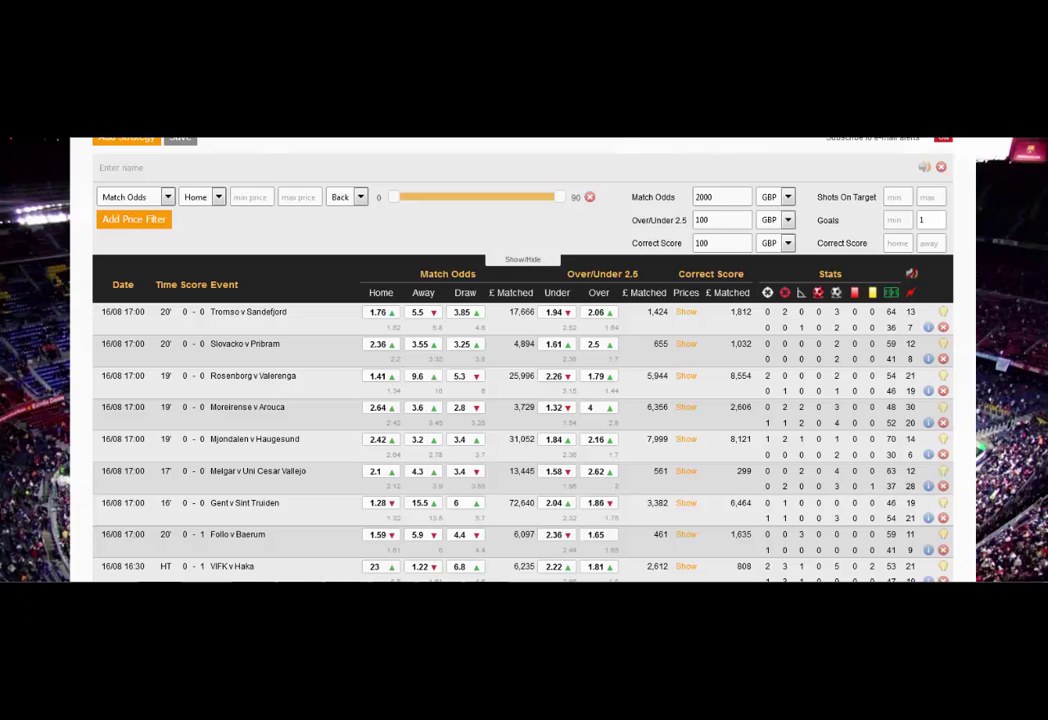
scroll(520, 400, down, 4)
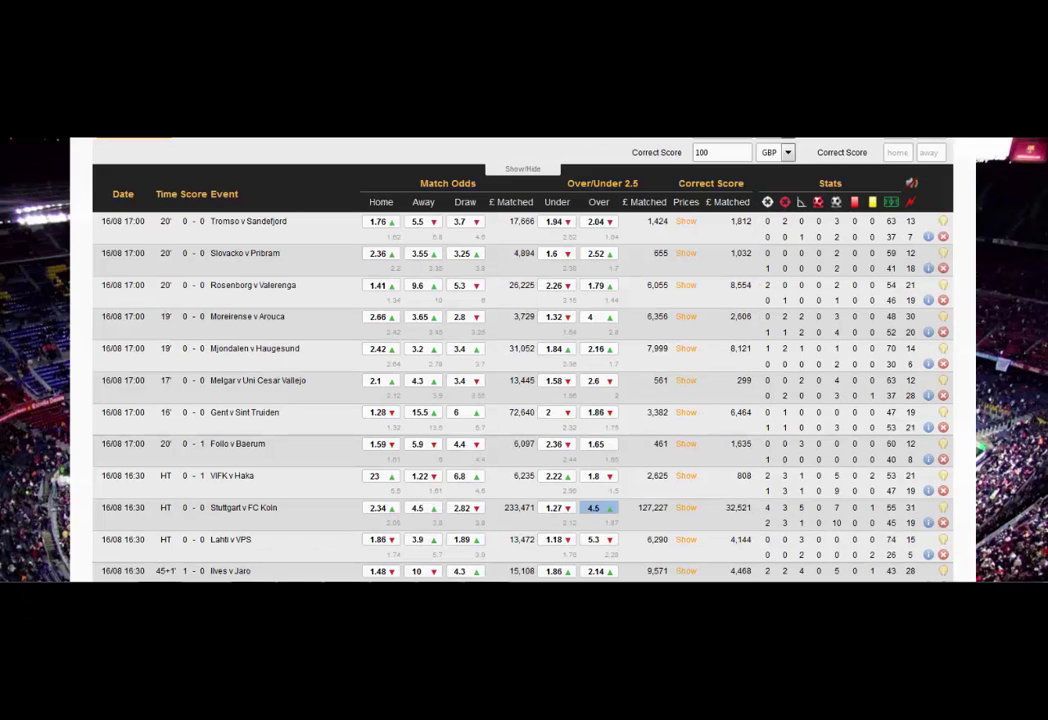
scroll(520, 400, down, 2)
scroll(520, 360, up, 5)
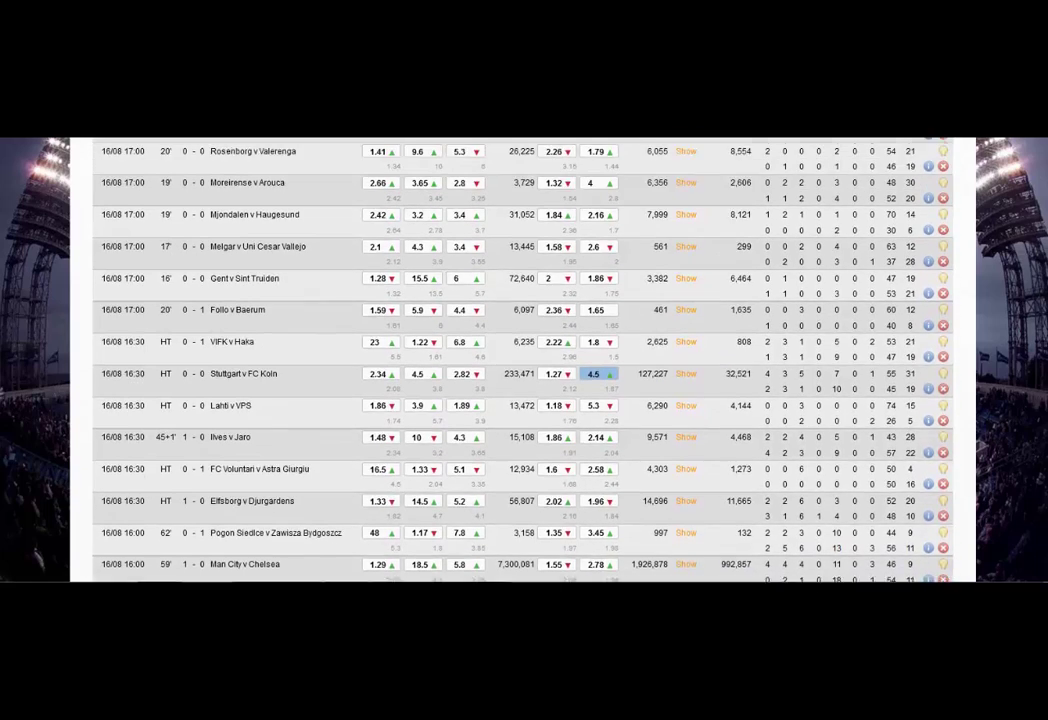
scroll(520, 360, up, 1)
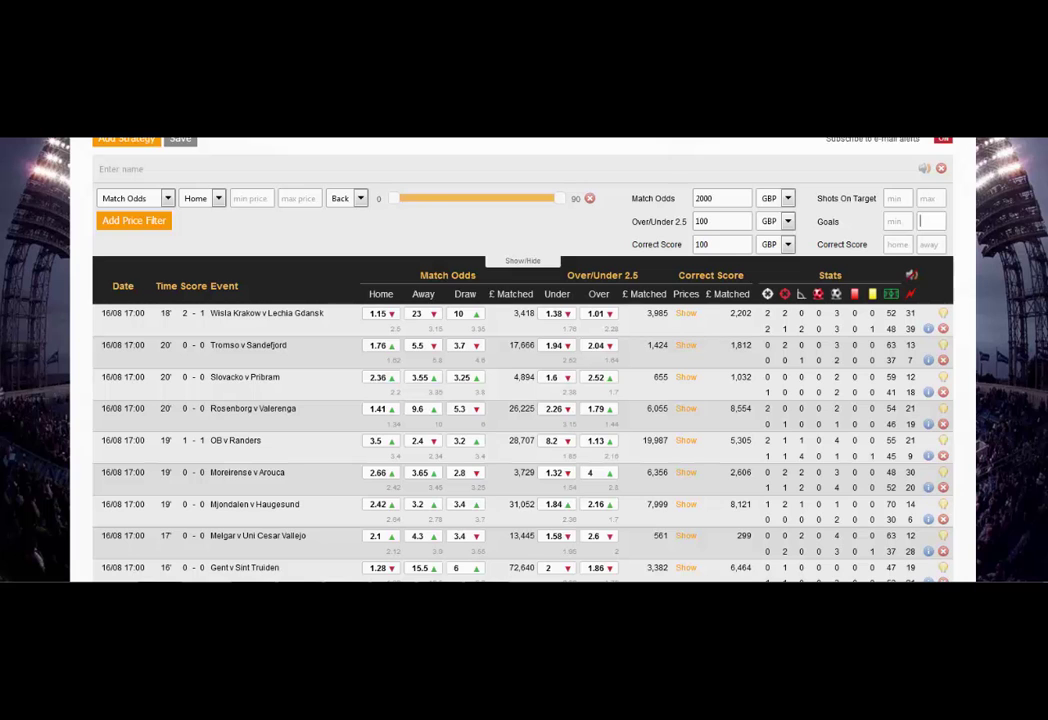
scroll(958, 197, up, 1)
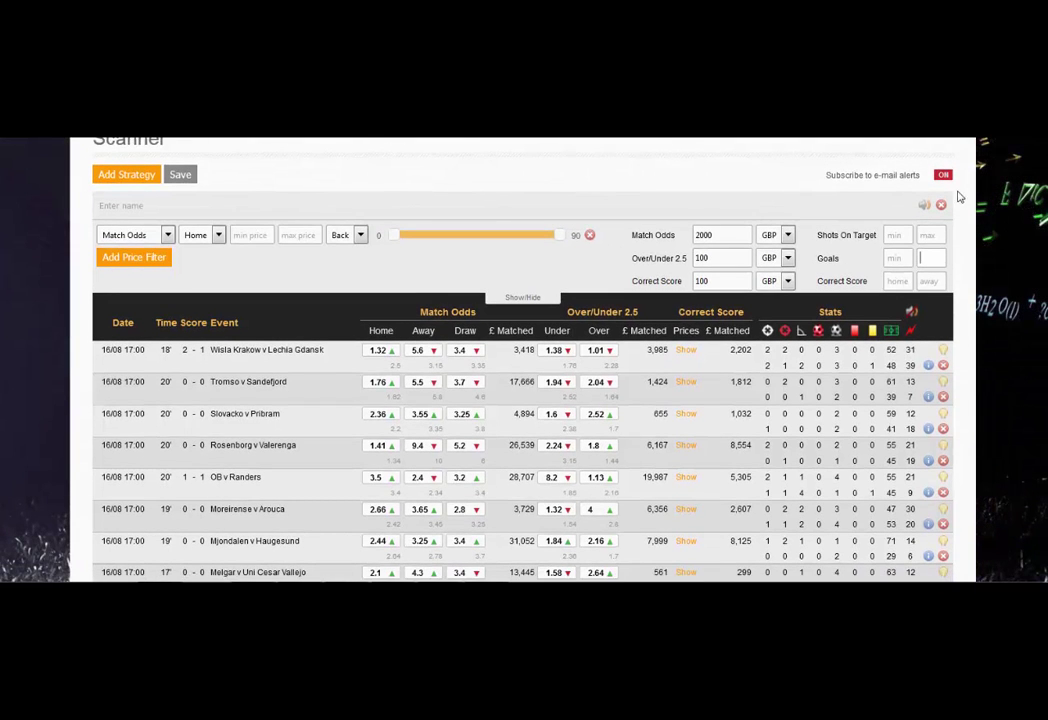
click(943, 180)
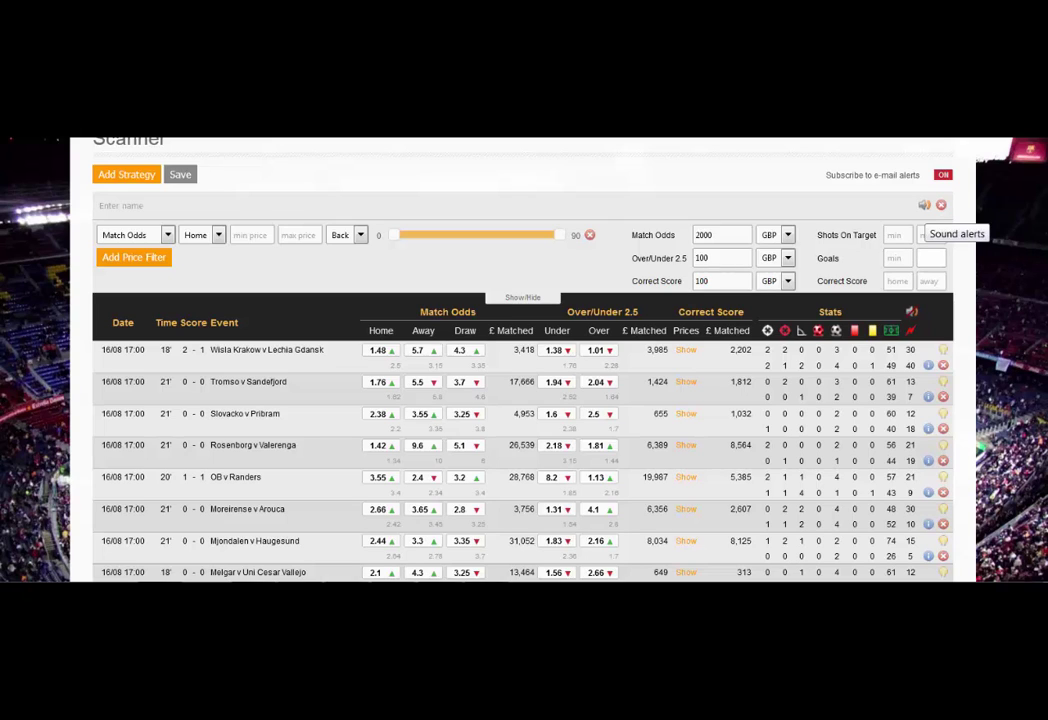
scroll(520, 420, down, 2)
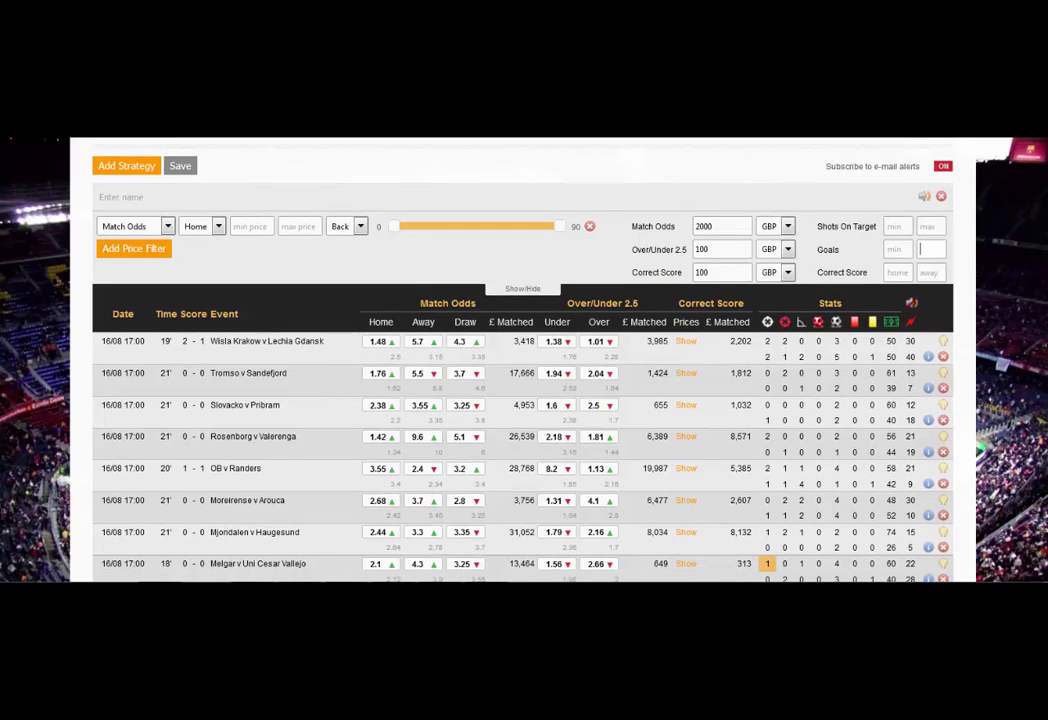
scroll(520, 400, down, 2)
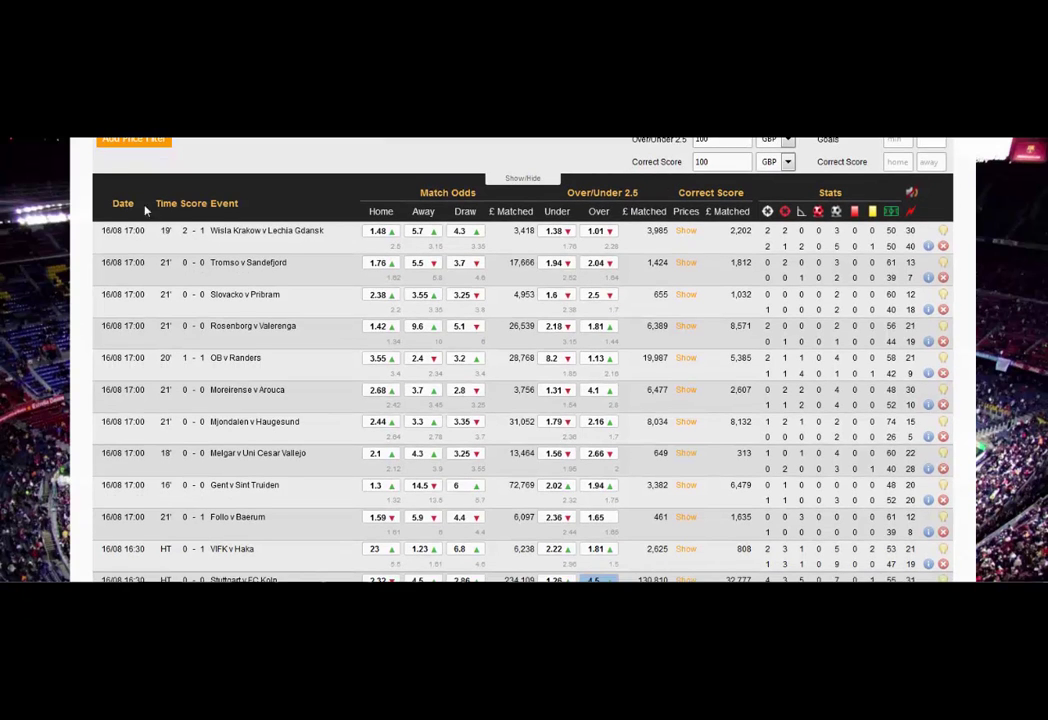
scroll(128, 207, down, 1)
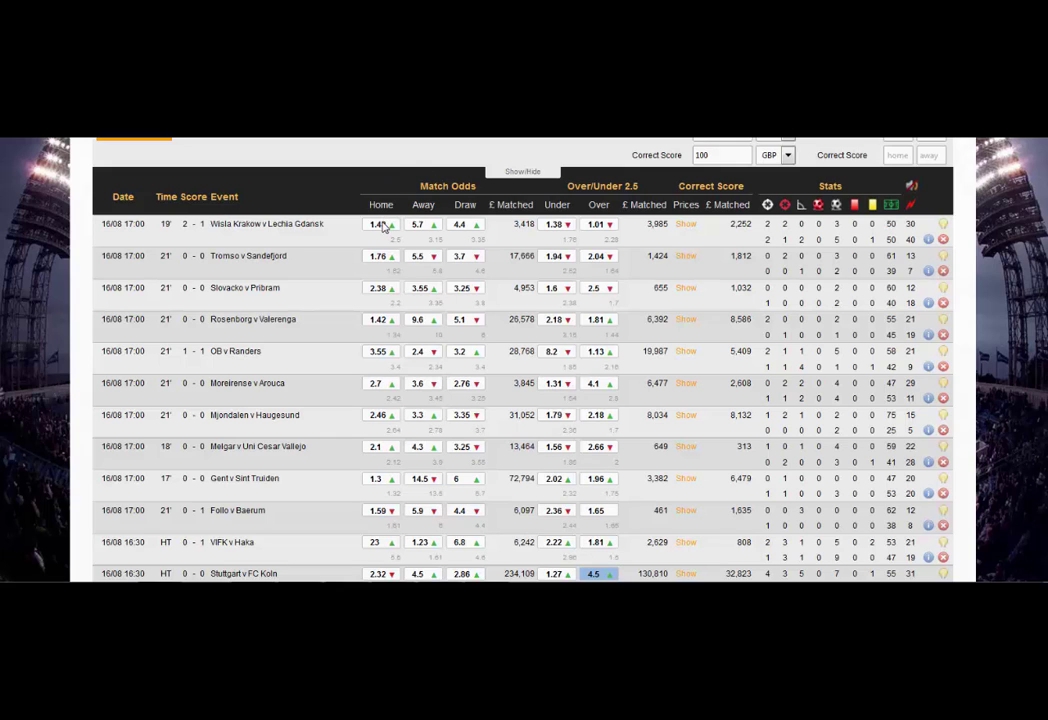
mouse_move(383, 227)
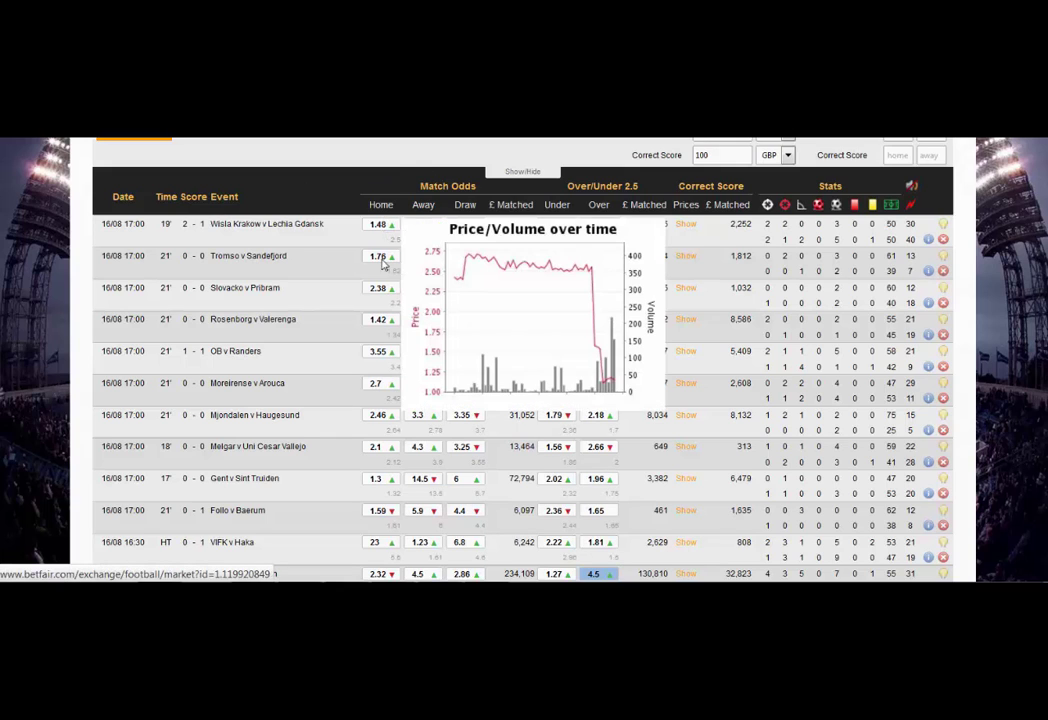
mouse_move(383, 291)
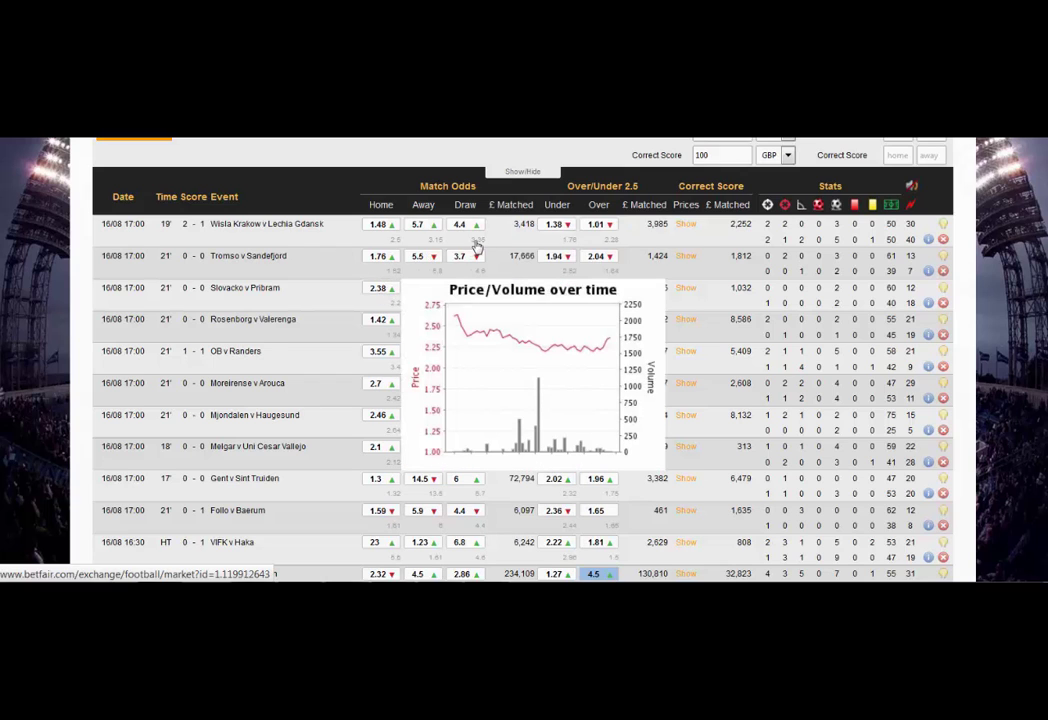
mouse_move(468, 228)
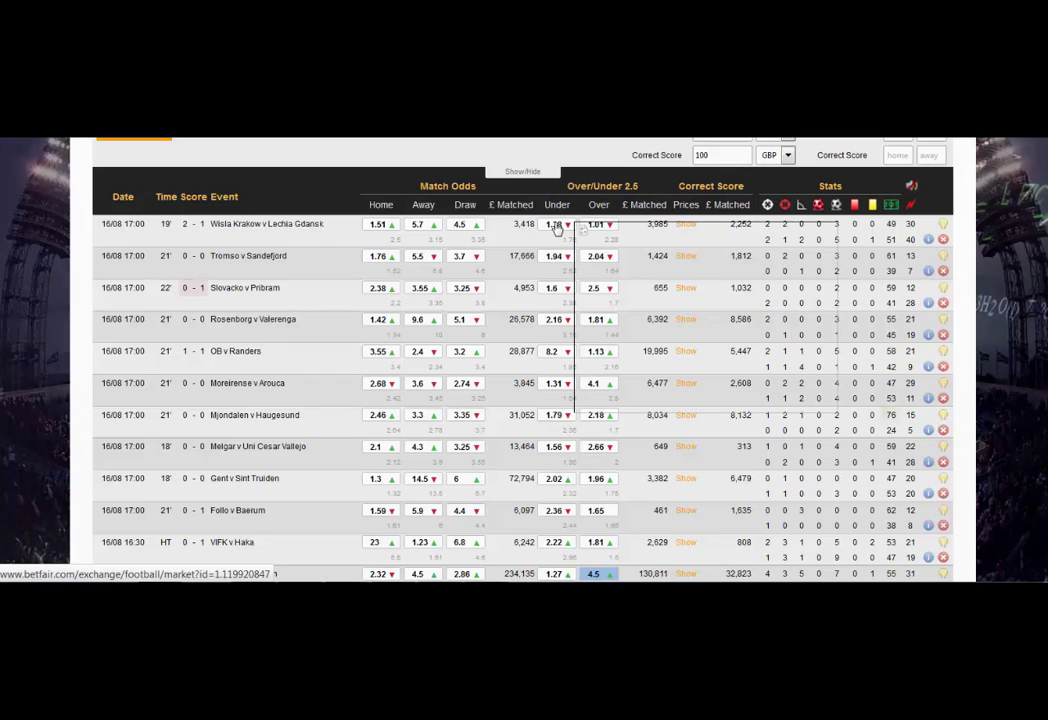
mouse_move(558, 228)
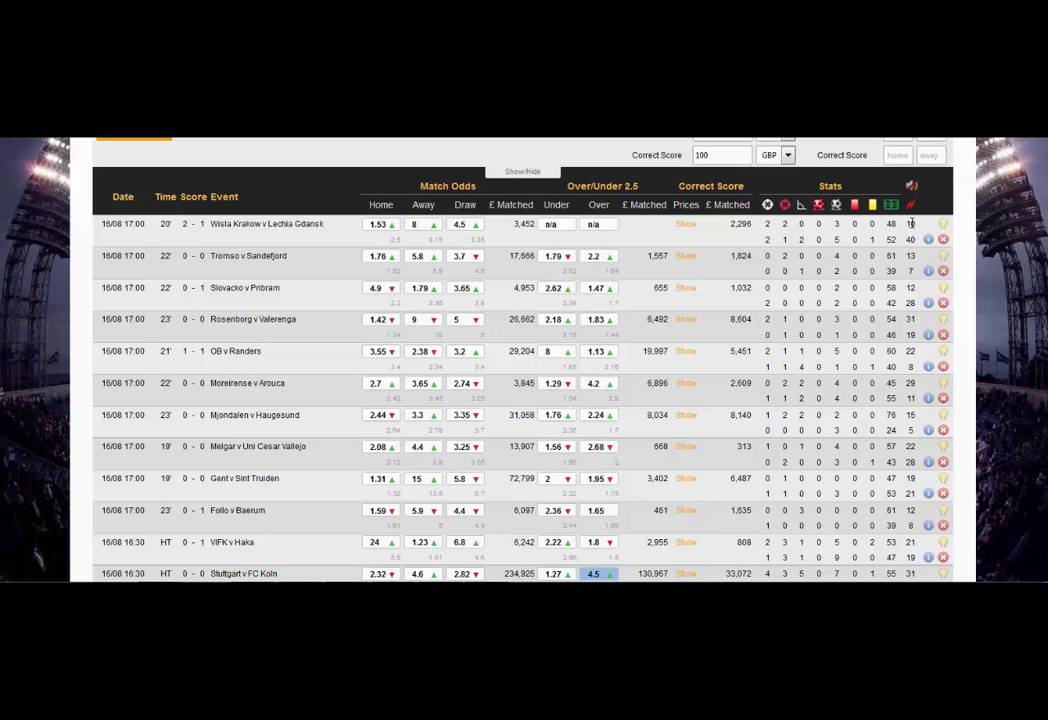
mouse_move(910, 319)
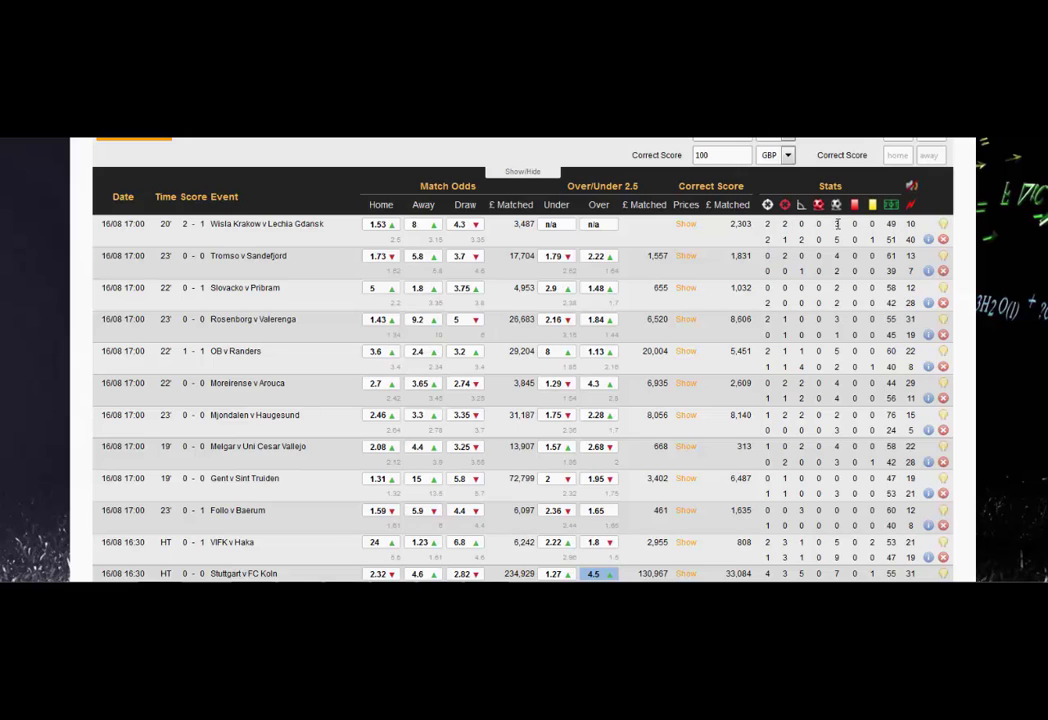
mouse_move(837, 224)
mouse_move(185, 224)
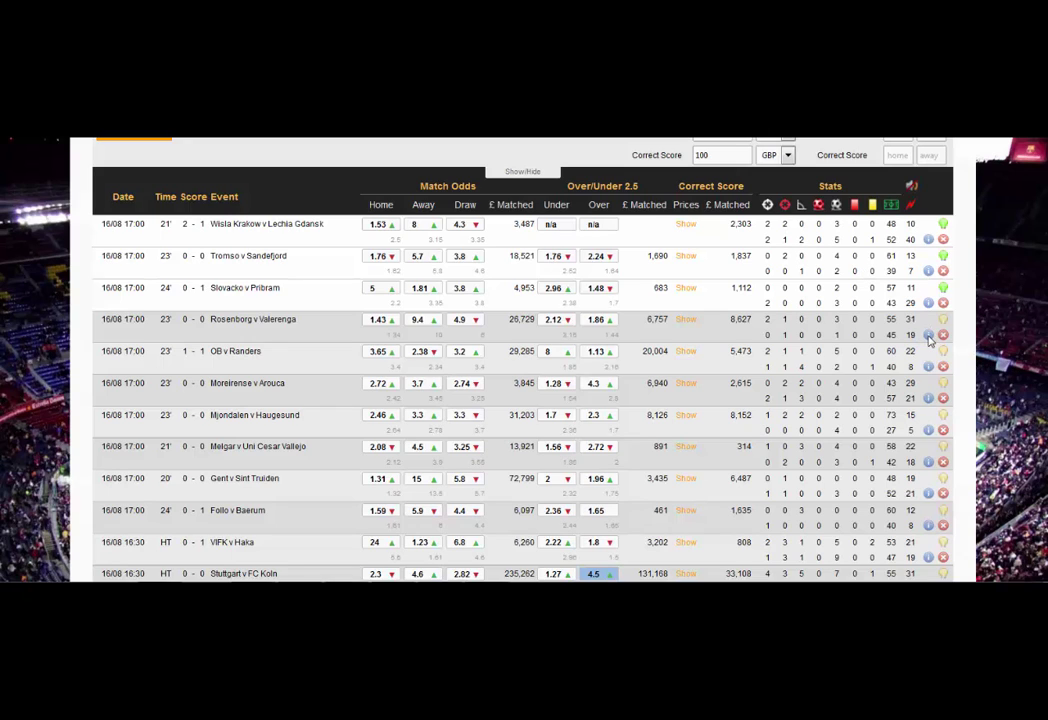
mouse_move(928, 335)
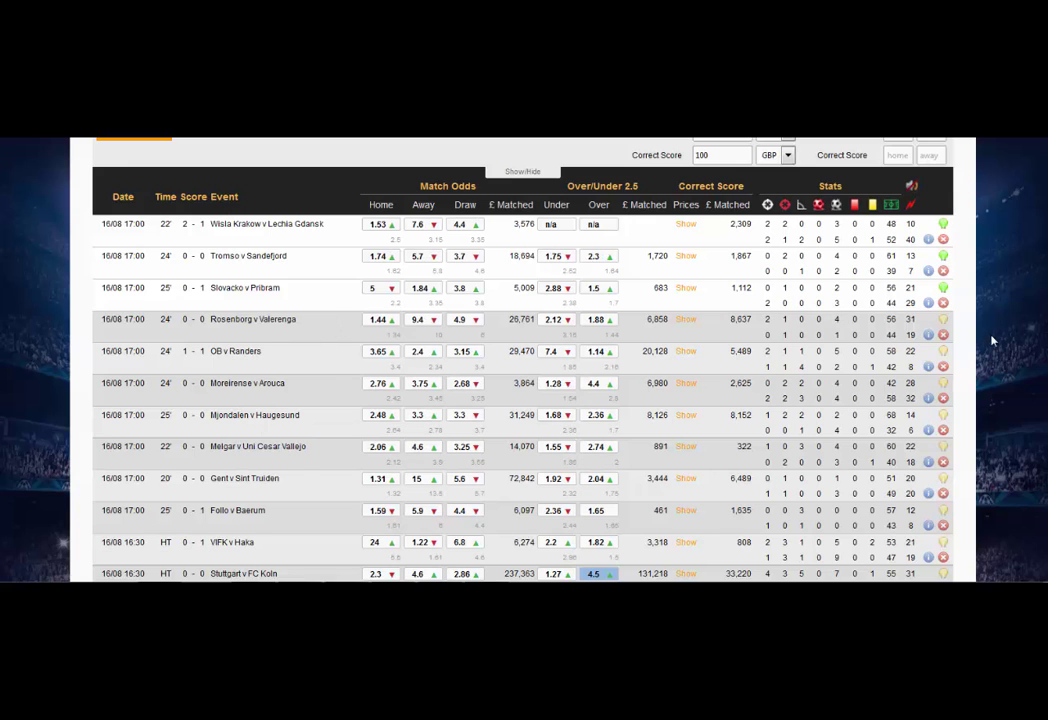
scroll(62, 541, down, 1)
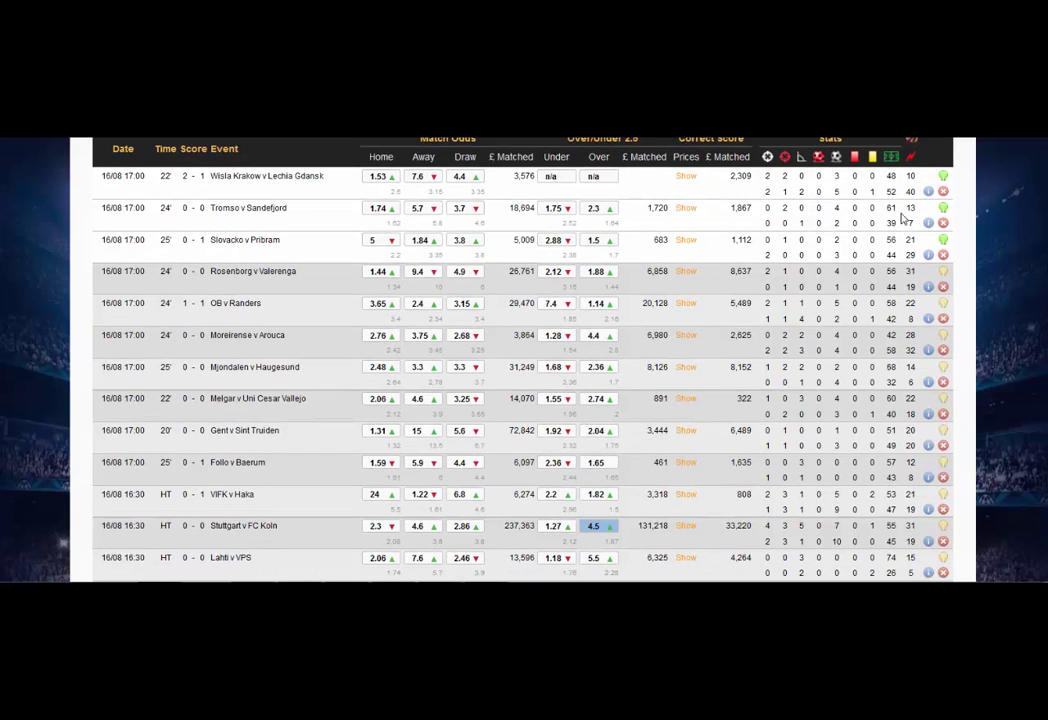
scroll(62, 541, down, 1)
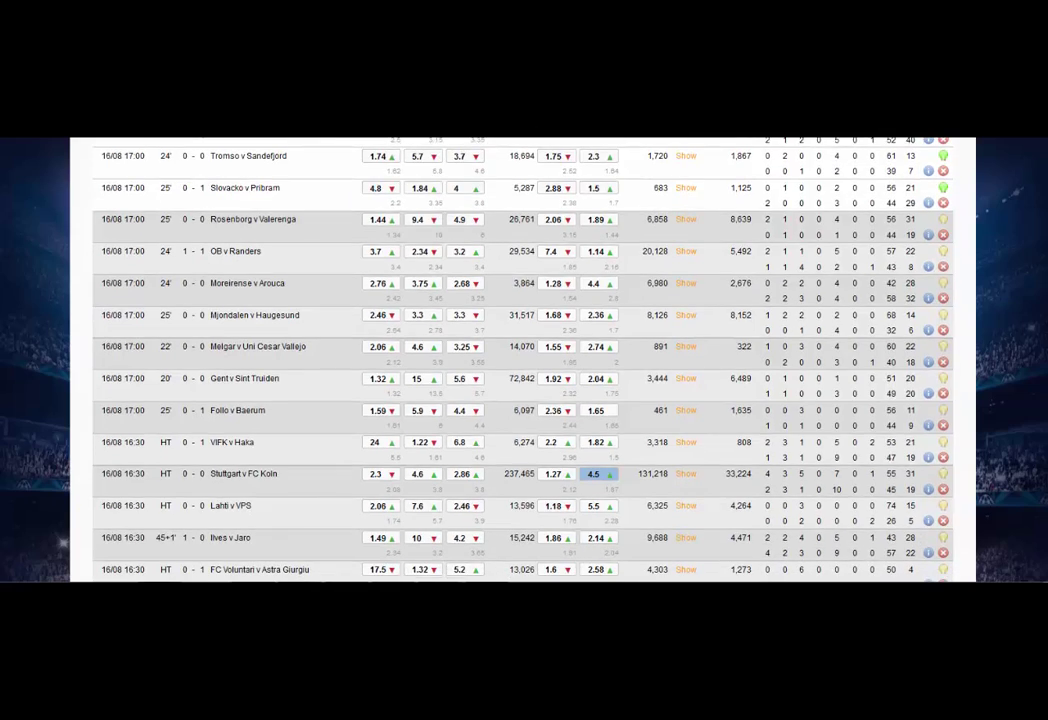
scroll(62, 541, down, 1)
scroll(610, 356, down, 2)
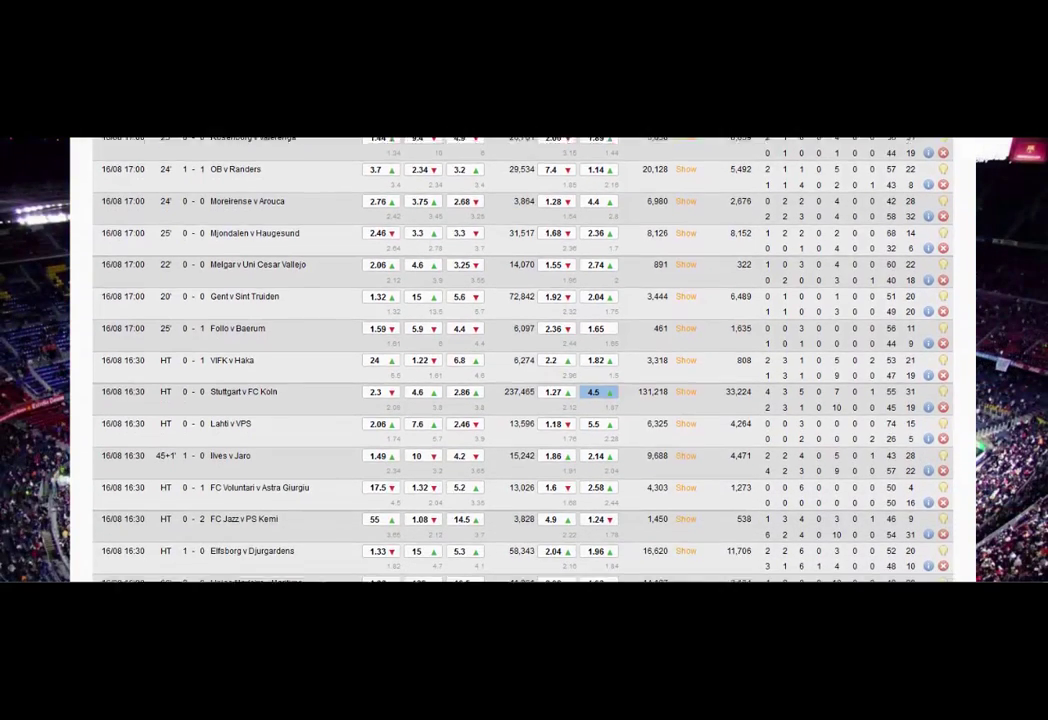
mouse_move(605, 352)
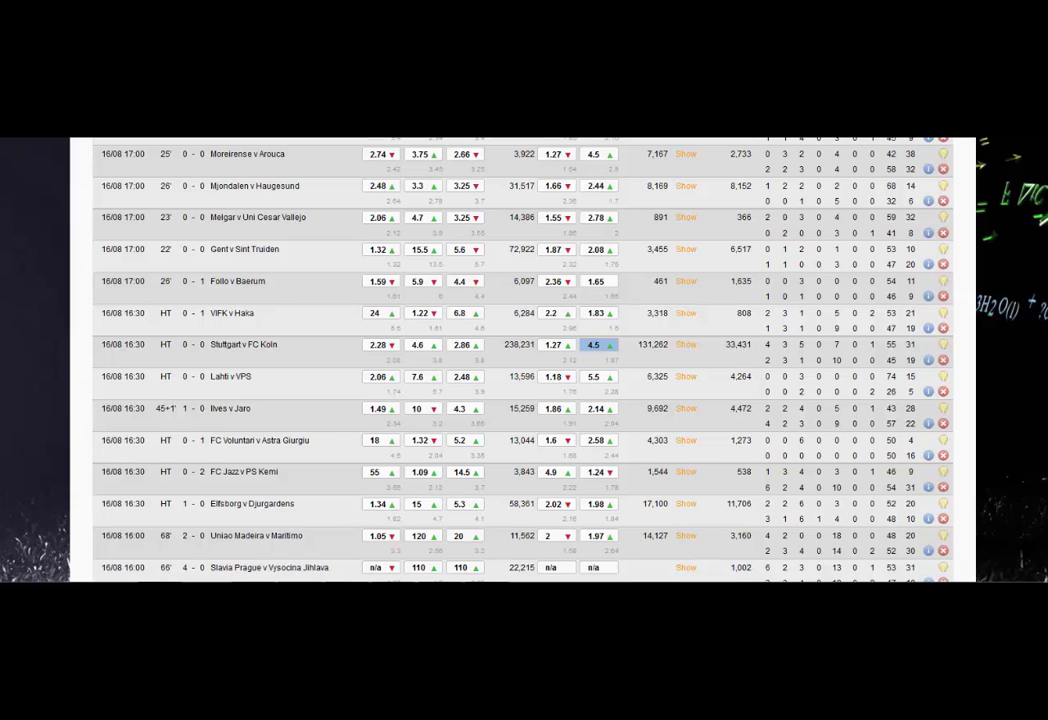
scroll(520, 360, down, 3)
scroll(520, 360, down, 3)
scroll(632, 314, down, 3)
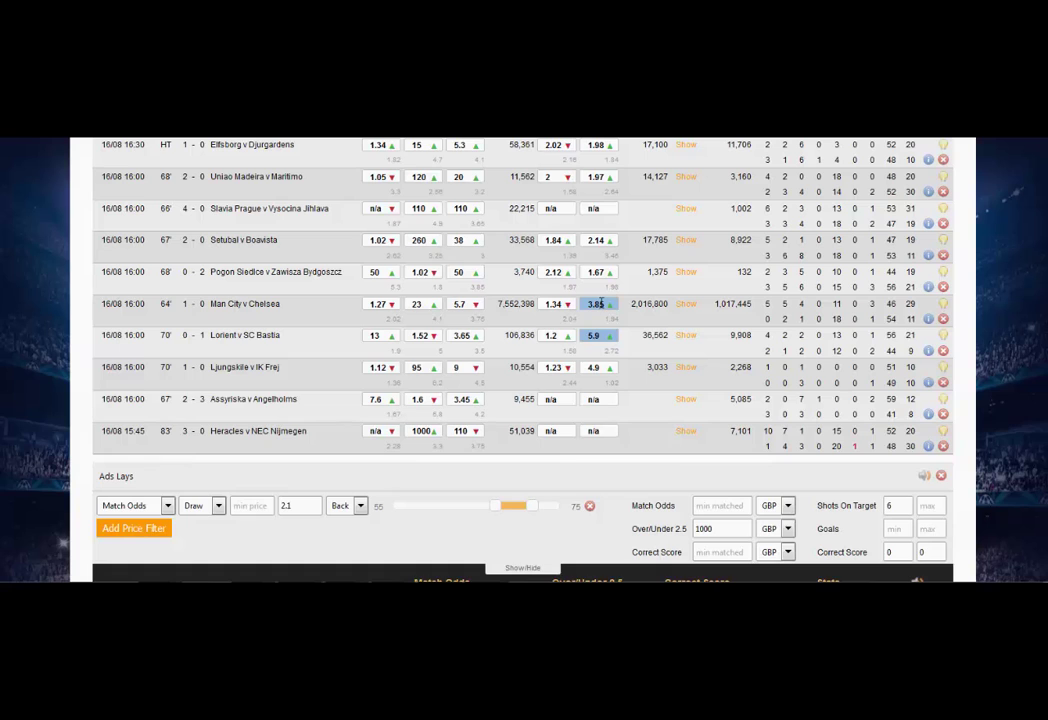
mouse_move(598, 304)
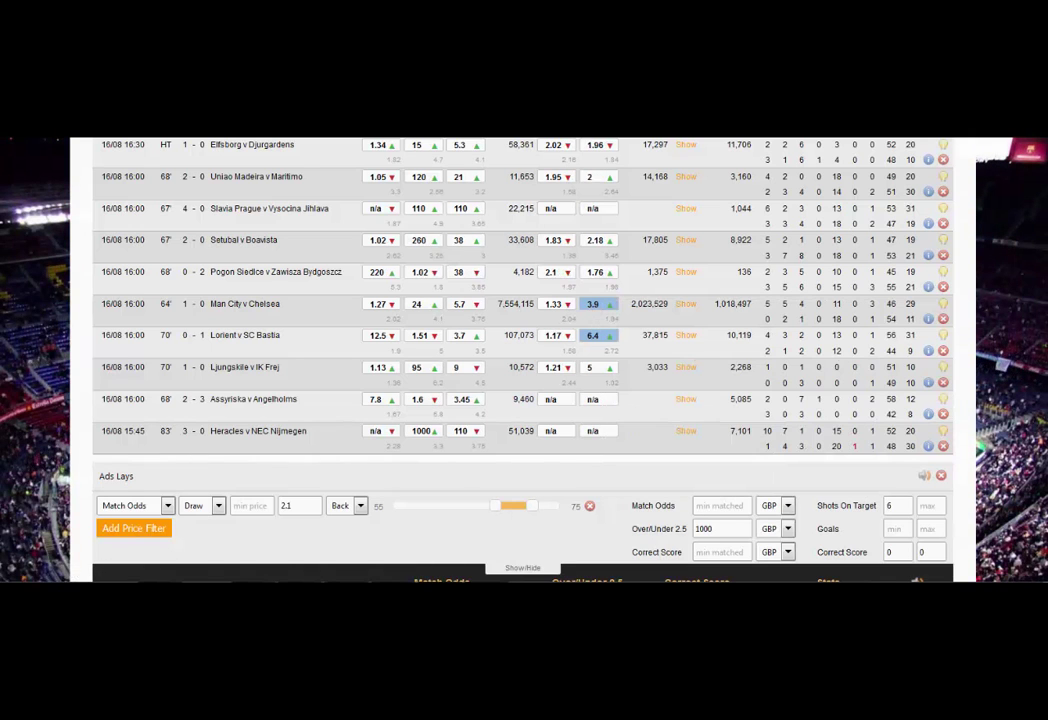
scroll(520, 300, down, 1)
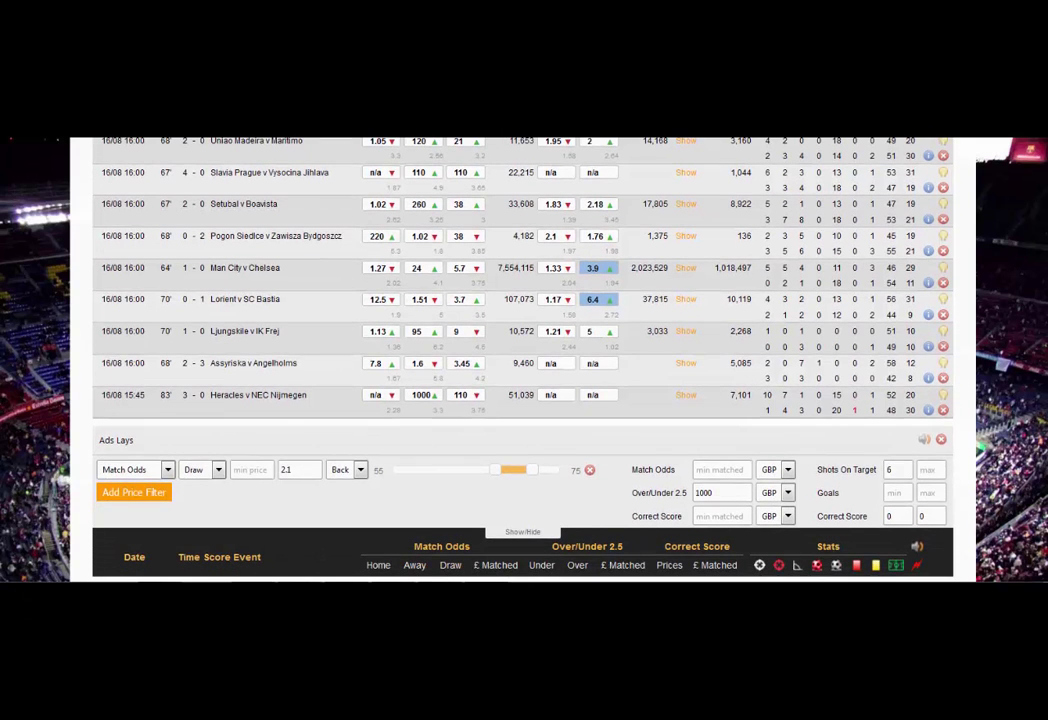
scroll(520, 300, down, 3)
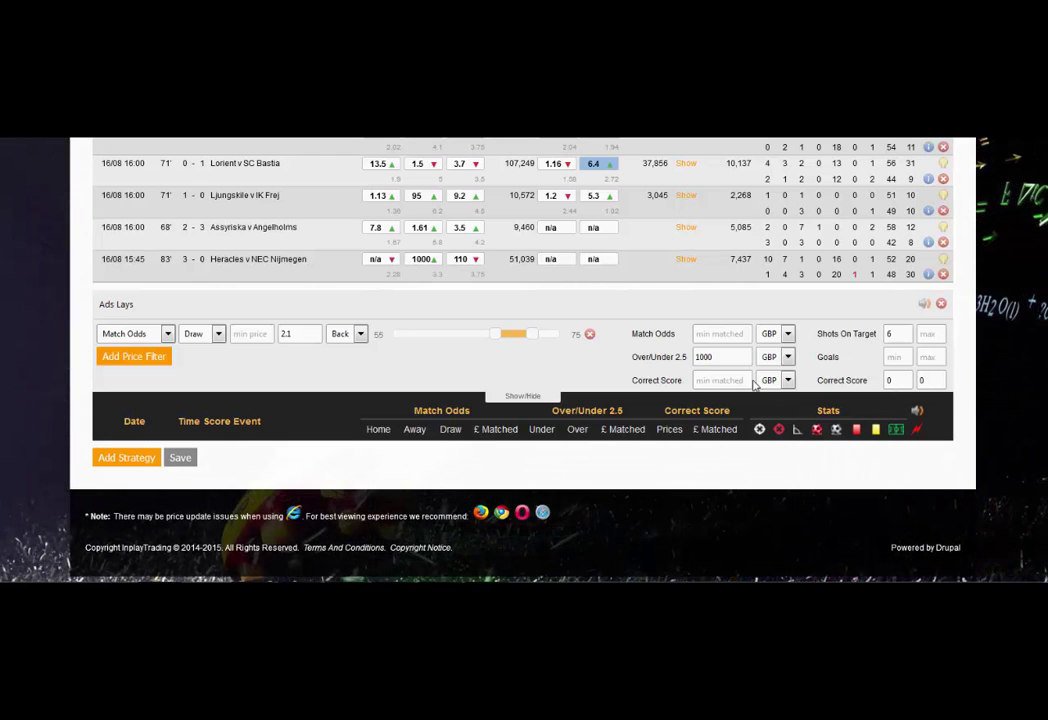
click(704, 357)
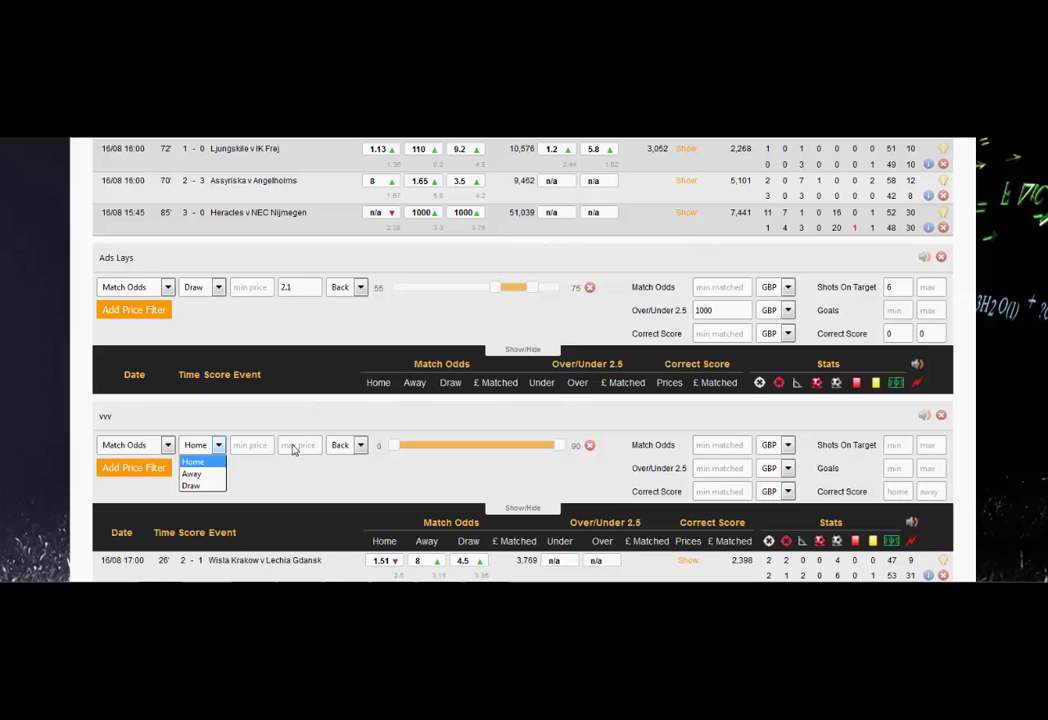
Give the vvv Home back price filter a maximum price of 3 and add a second price filter
click(294, 449)
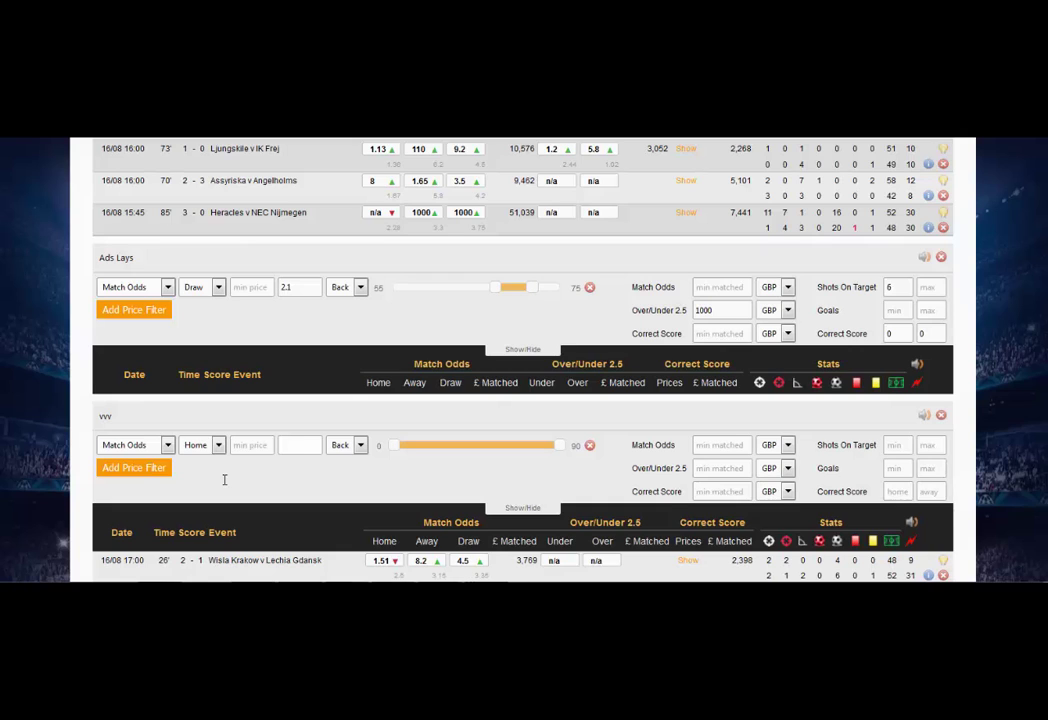
text(3)
click(164, 473)
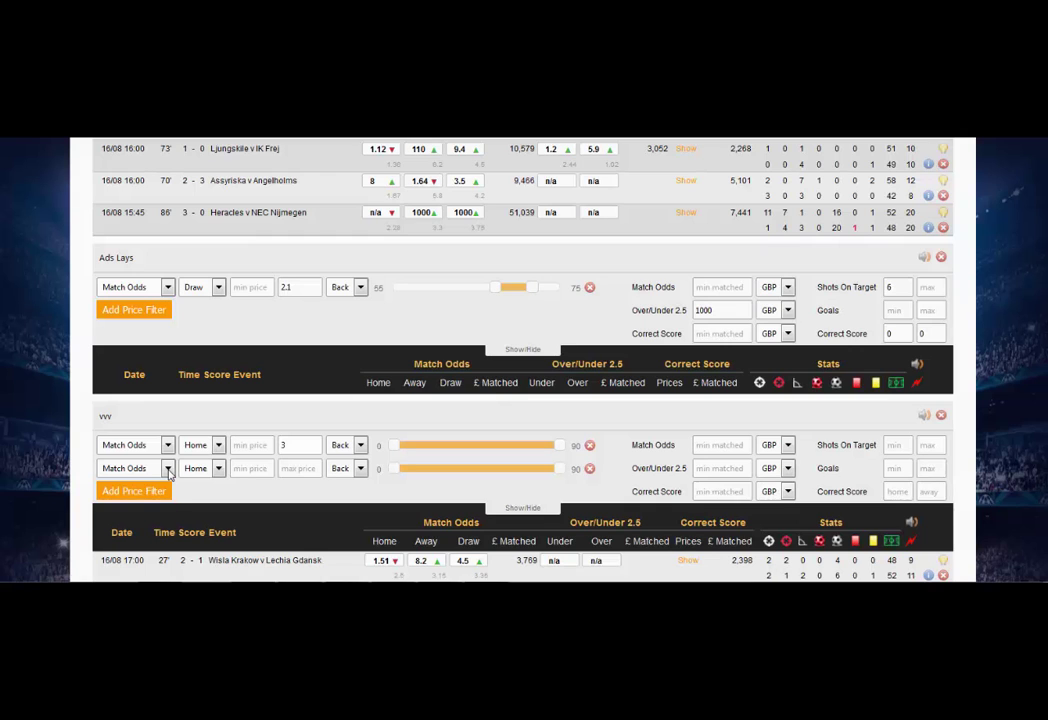
Set the second vvv filter to Over 2.5 with max price 3, starting at minute 25
click(169, 474)
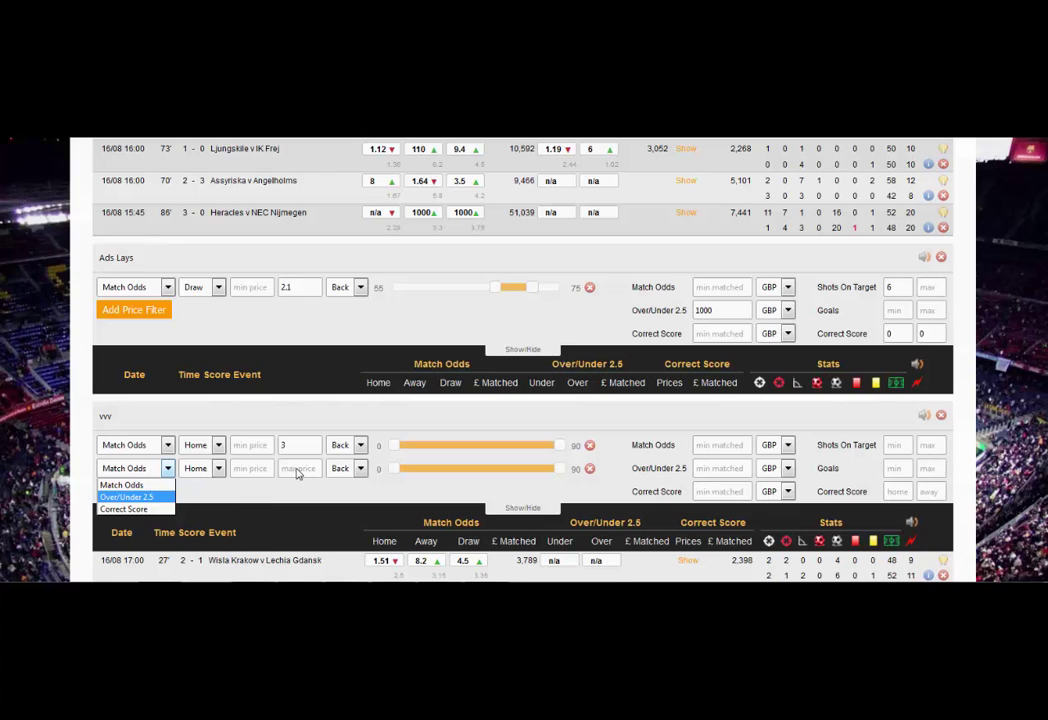
key(Return)
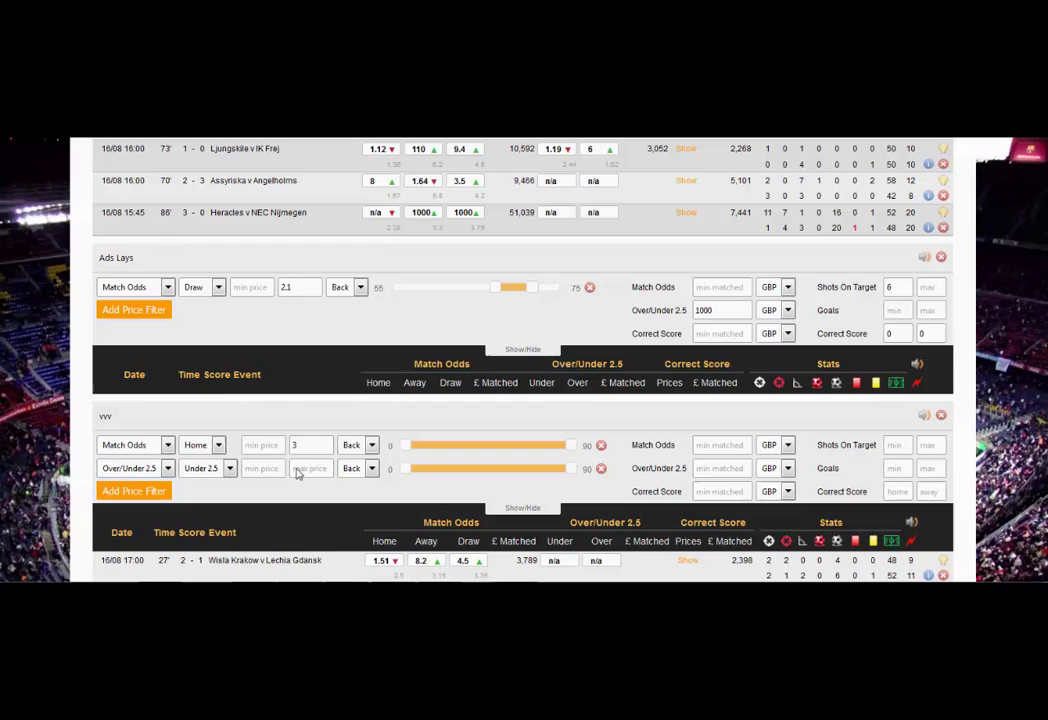
click(230, 470)
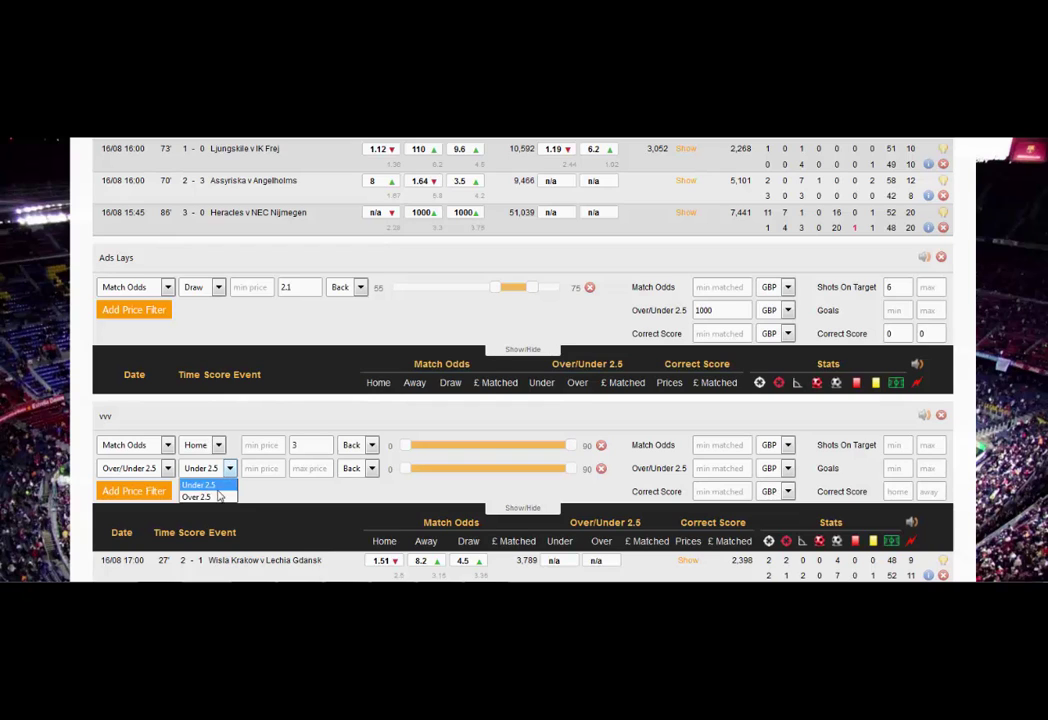
click(303, 468)
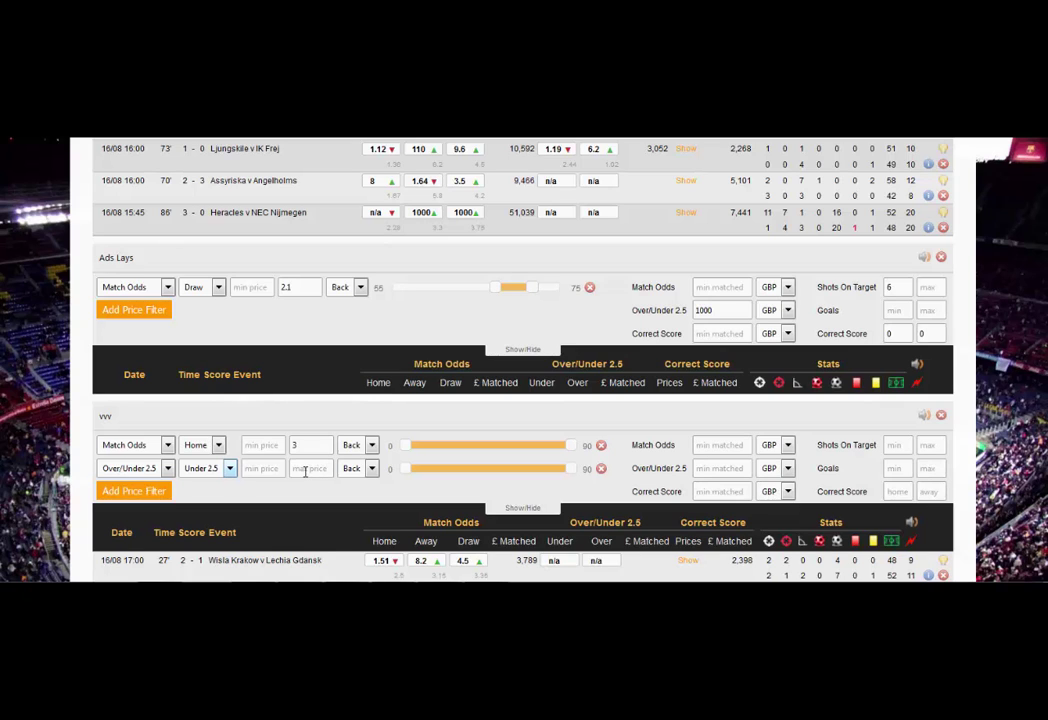
key(Up)
click(305, 470)
text(3)
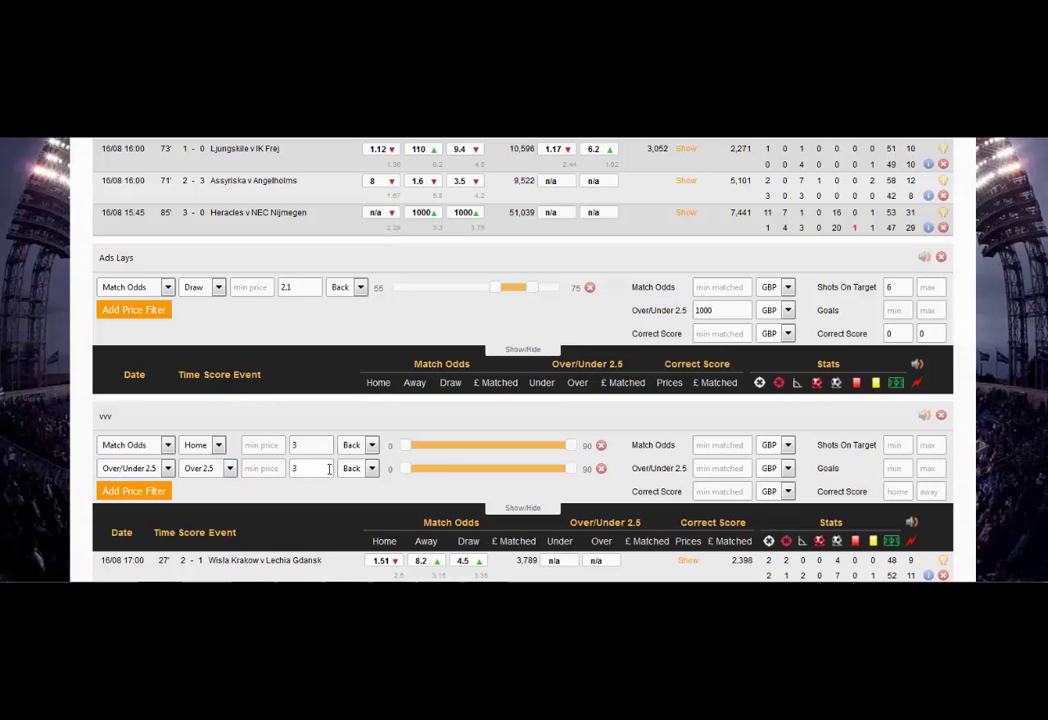
click(452, 468)
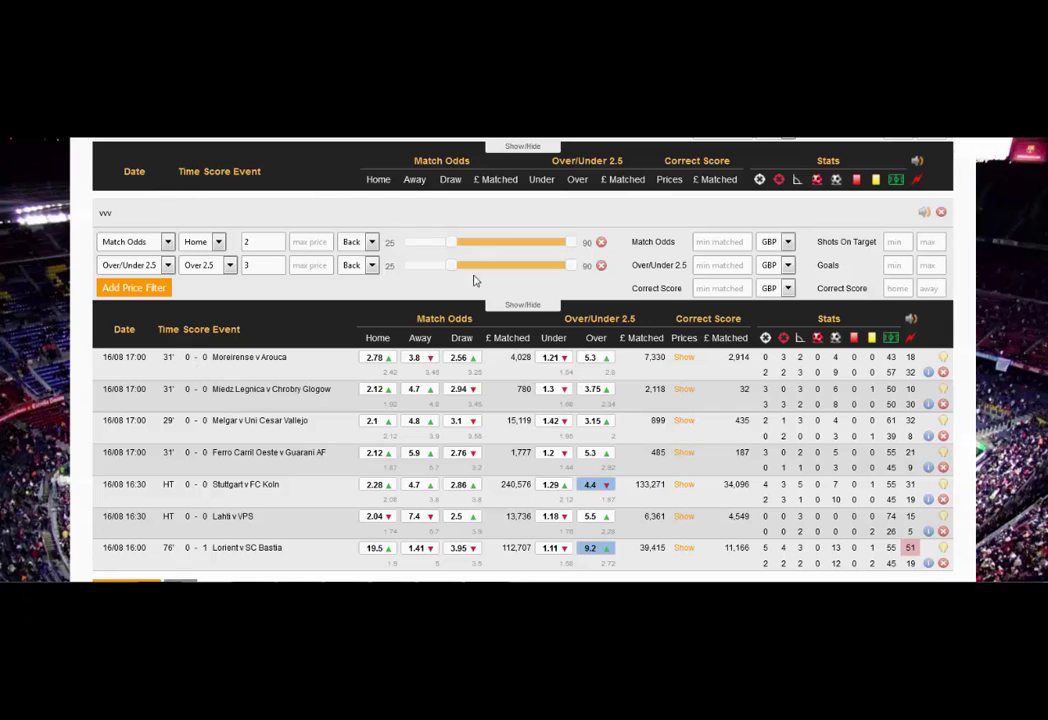
Drag the Home and Over 2.5 filters' time-slider start handles to minute 20
drag(452, 269, 467, 270)
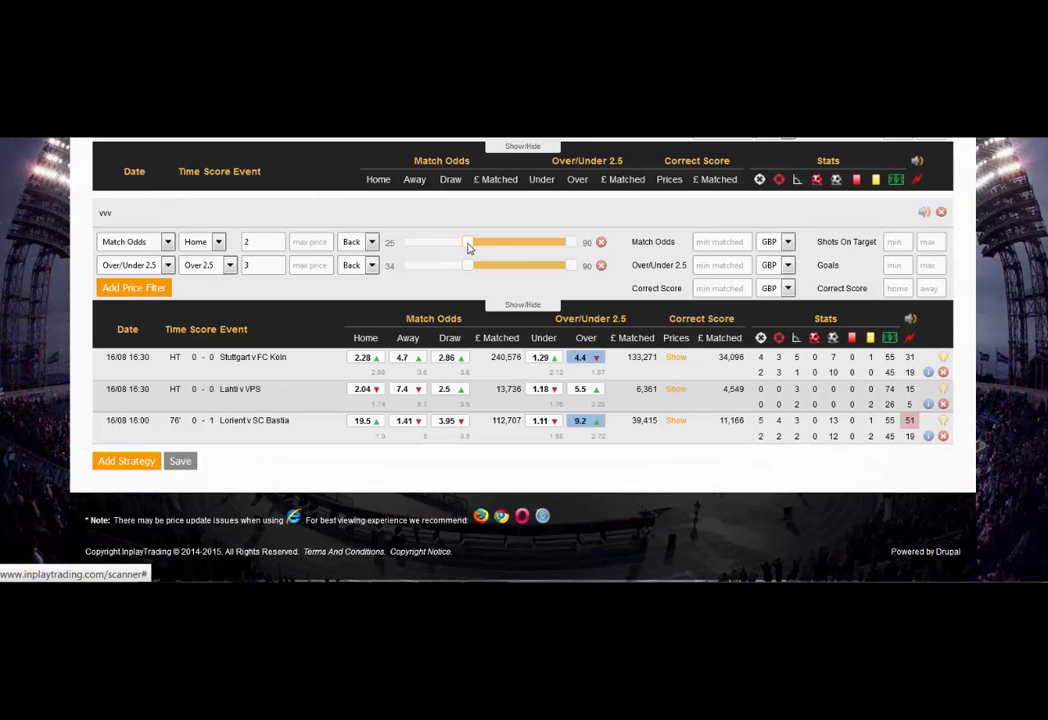
click(466, 245)
drag(466, 248, 441, 266)
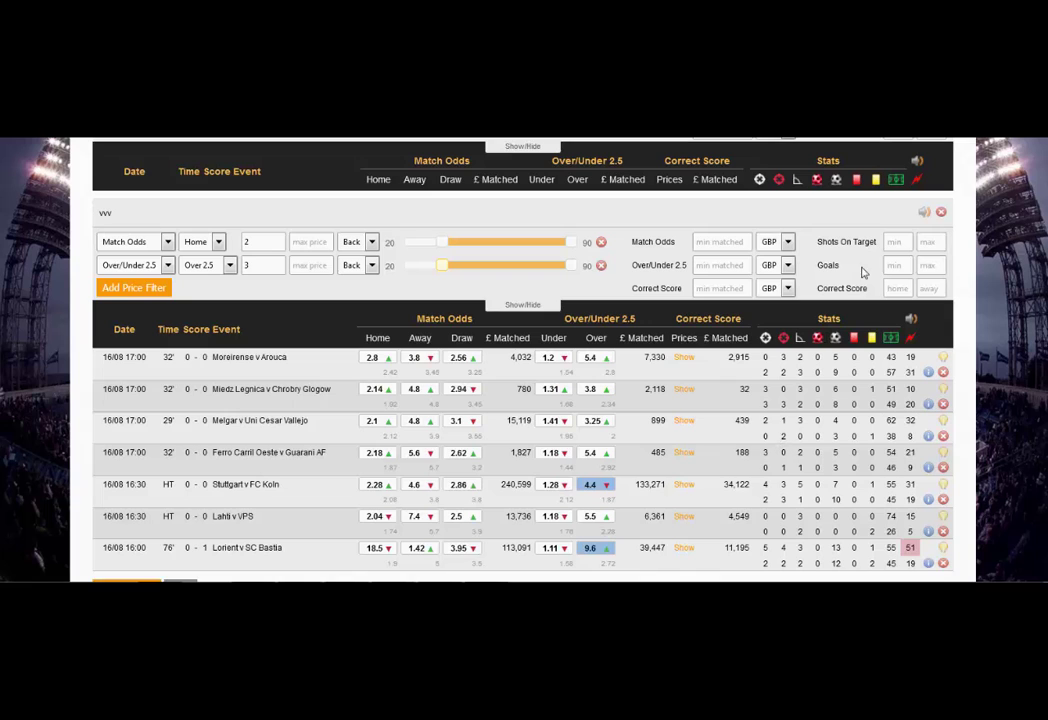
Enter 5 as minimum shots on target and 1000 as minimum Correct Score matched
click(897, 242)
text(5)
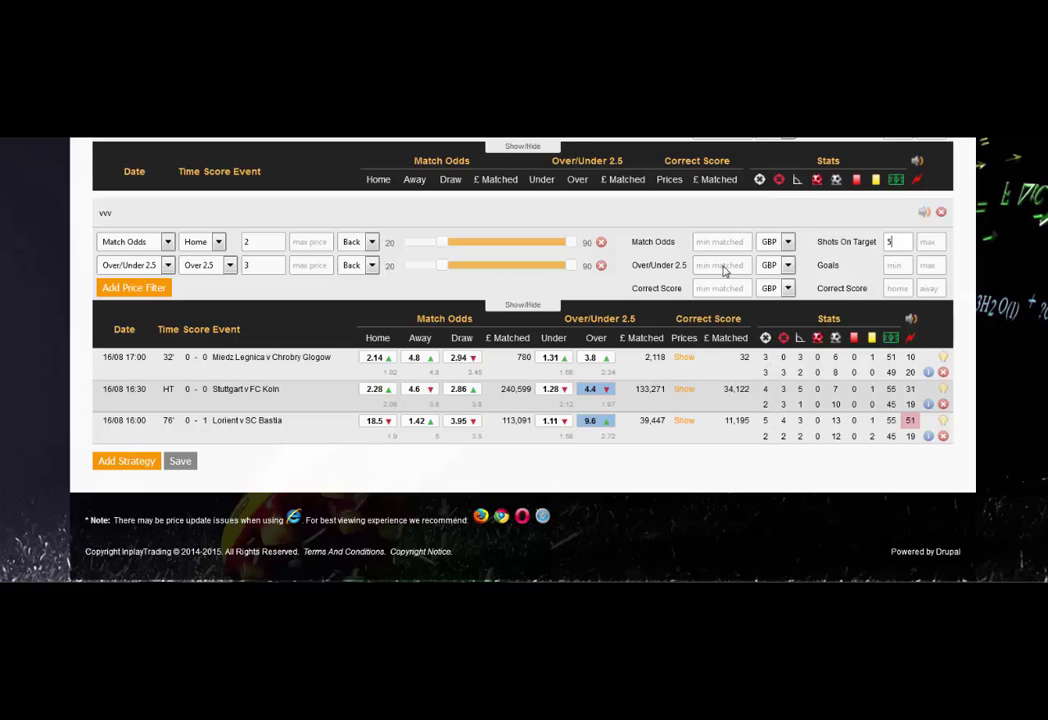
scroll(728, 288, up, 1)
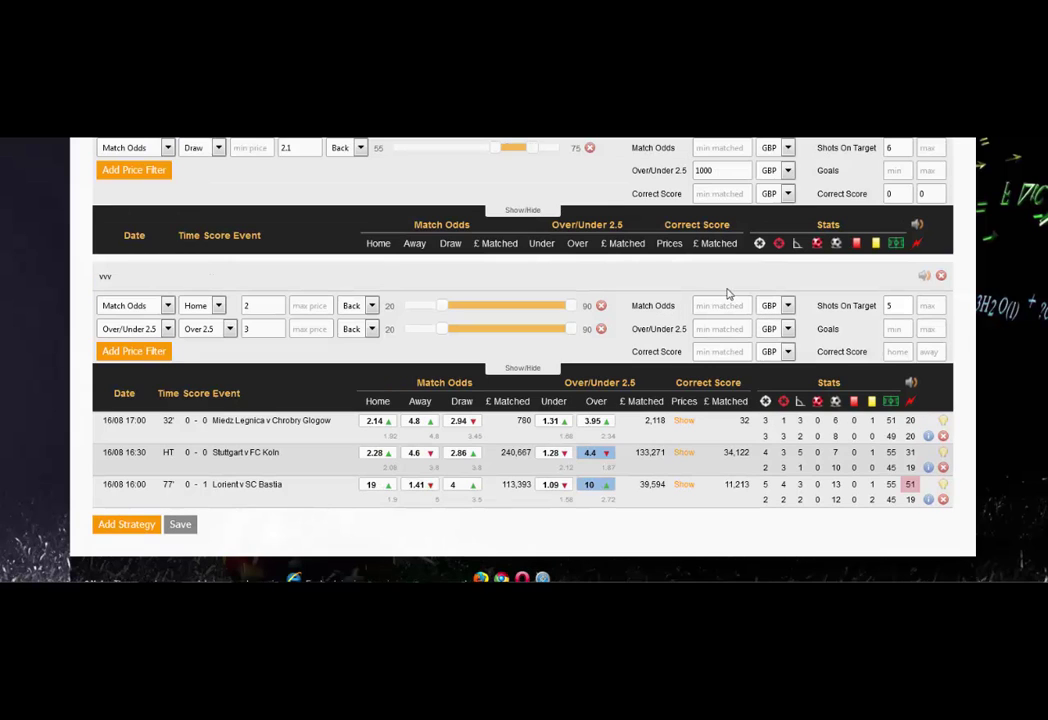
click(725, 352)
text(1000)
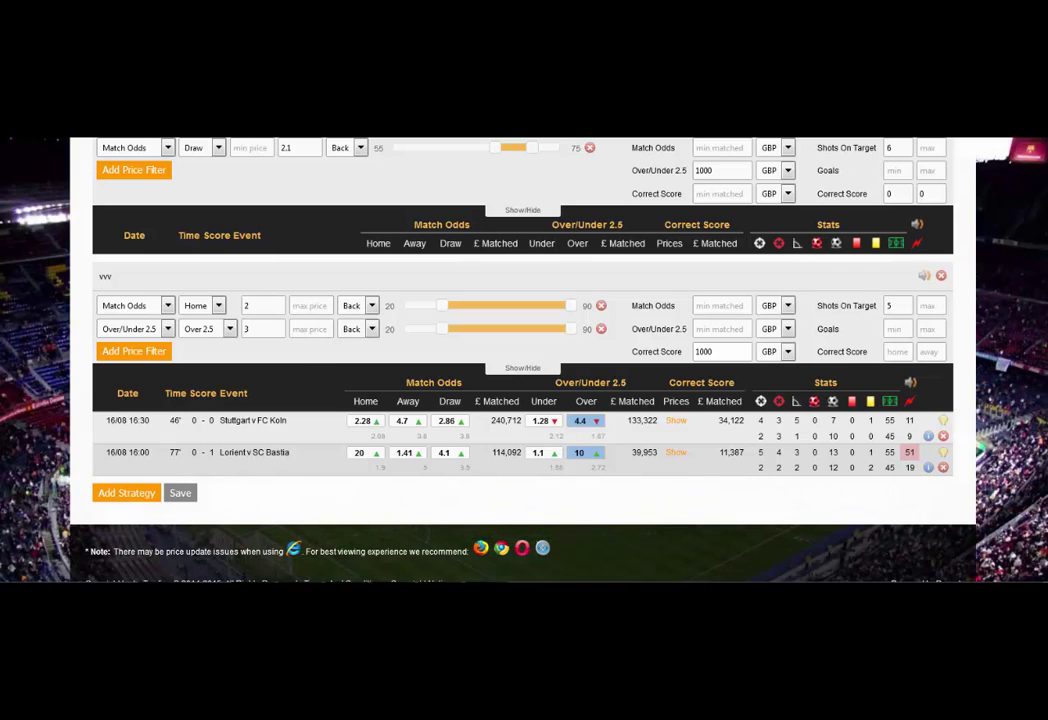
scroll(520, 360, up, 10)
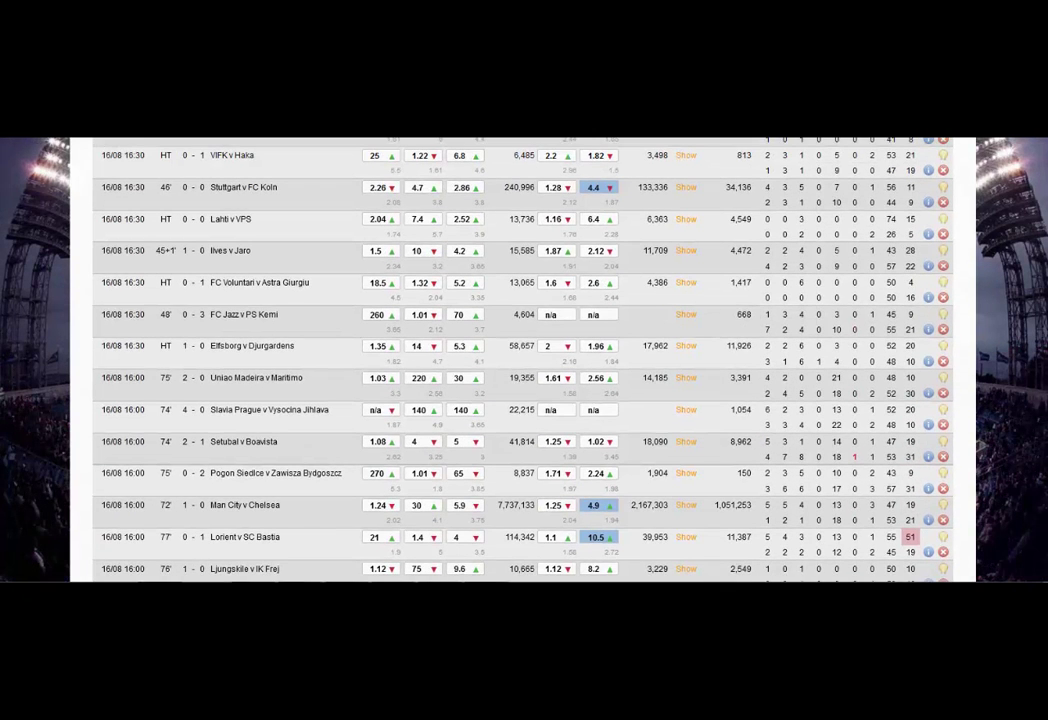
scroll(520, 360, up, 4)
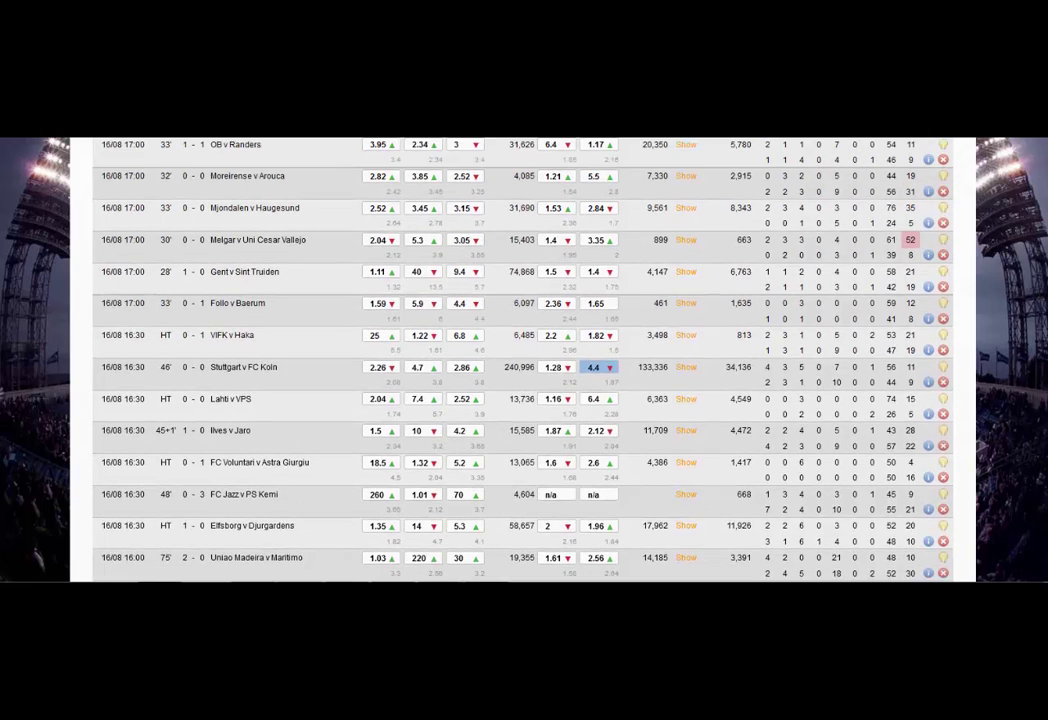
scroll(520, 360, up, 2)
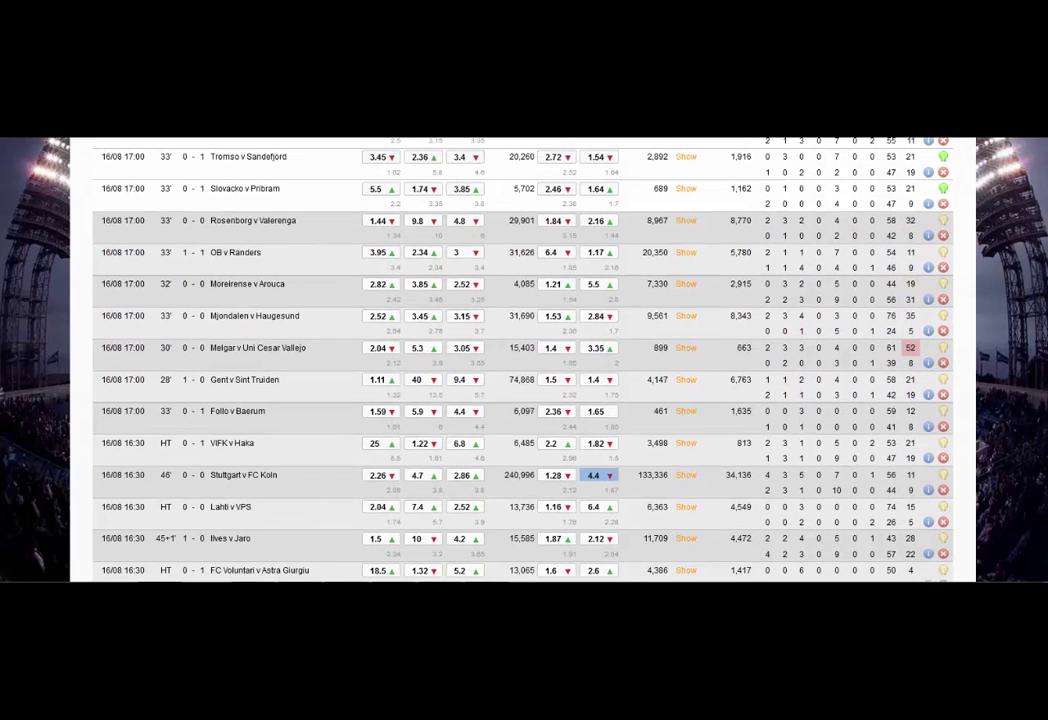
scroll(520, 360, down, 8)
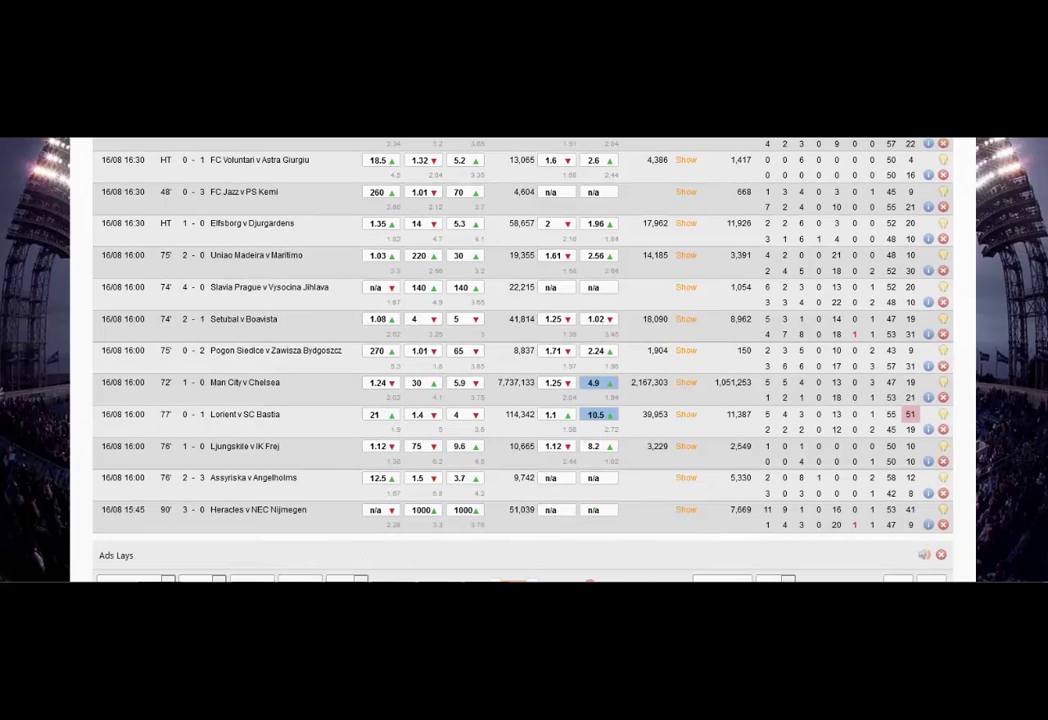
scroll(520, 360, up, 1)
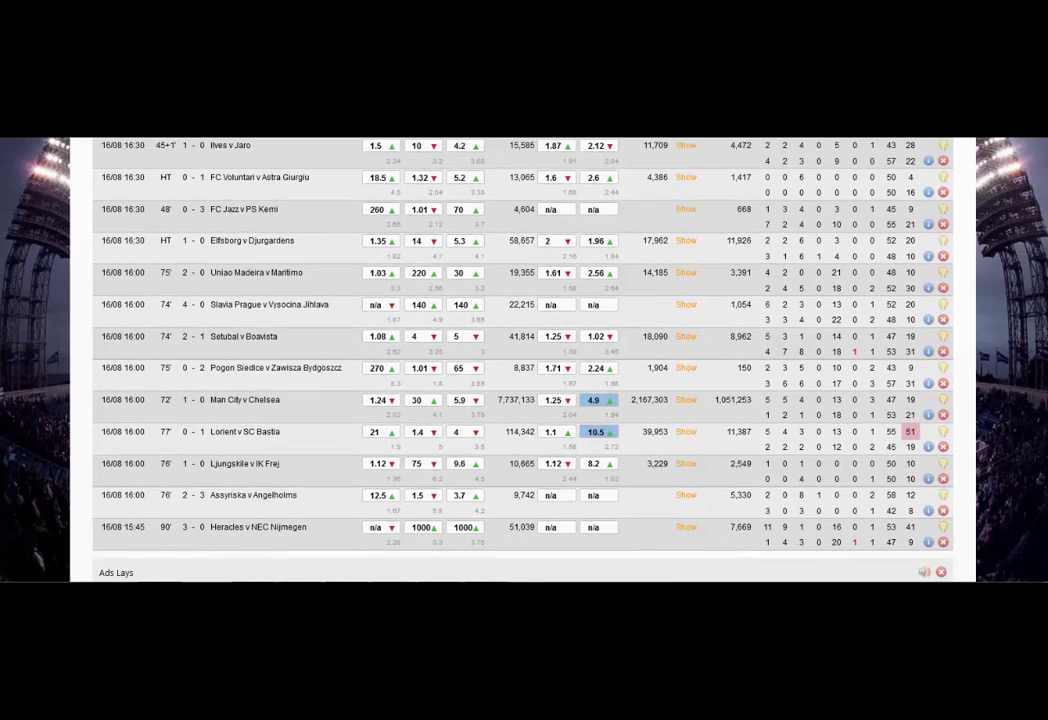
scroll(520, 360, up, 1)
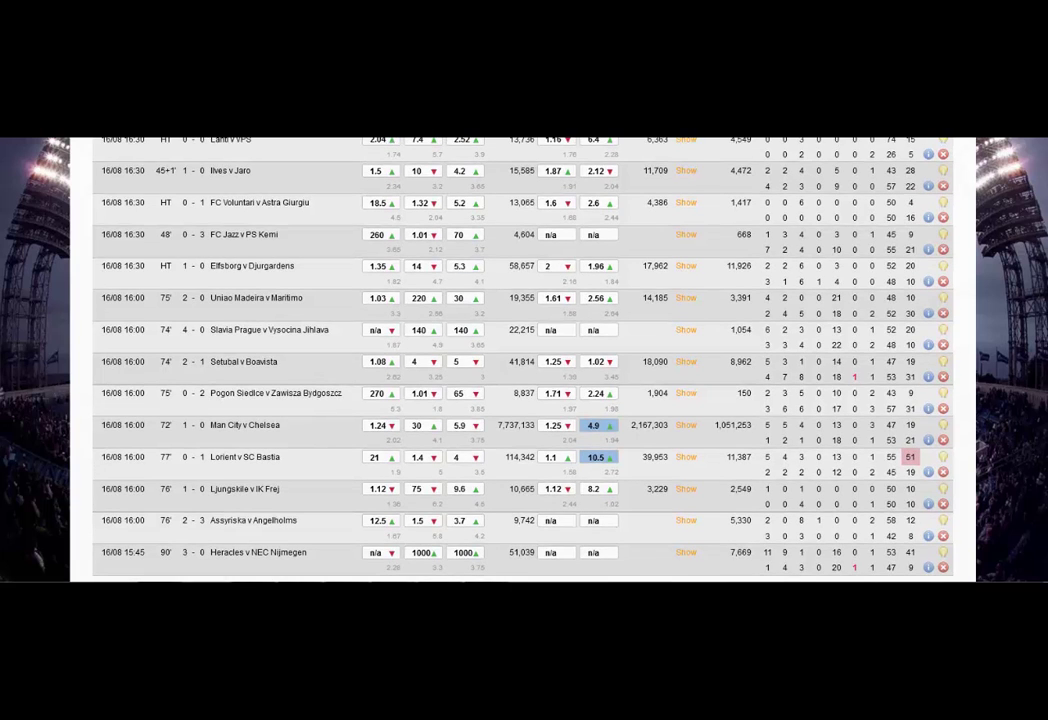
scroll(520, 360, down, 1)
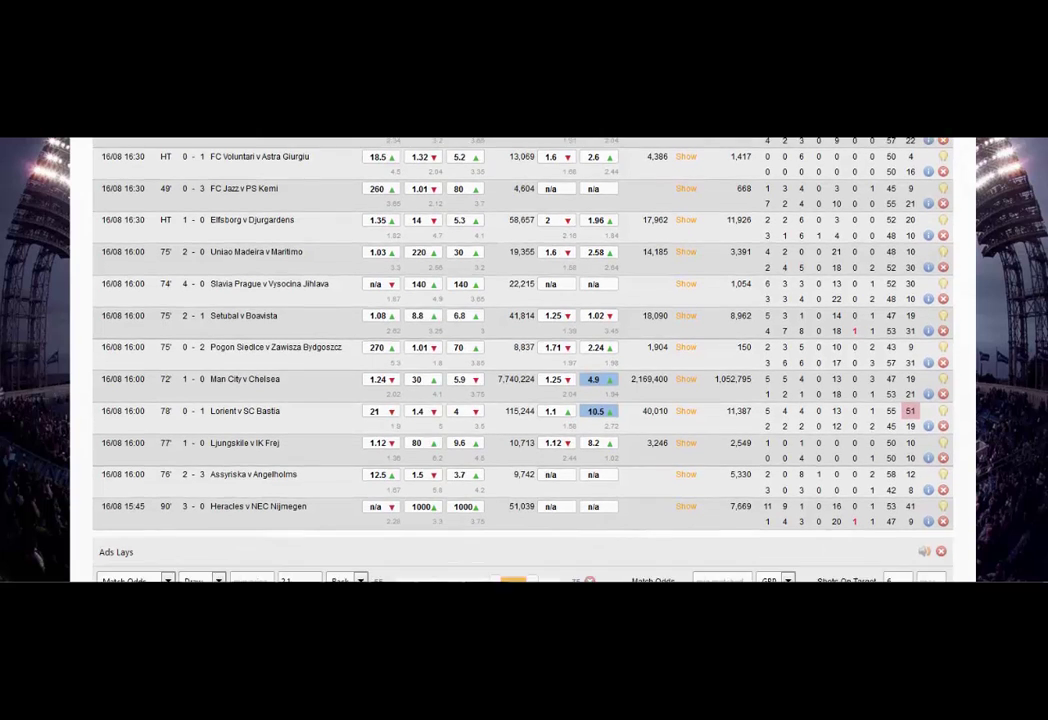
mouse_move(943, 411)
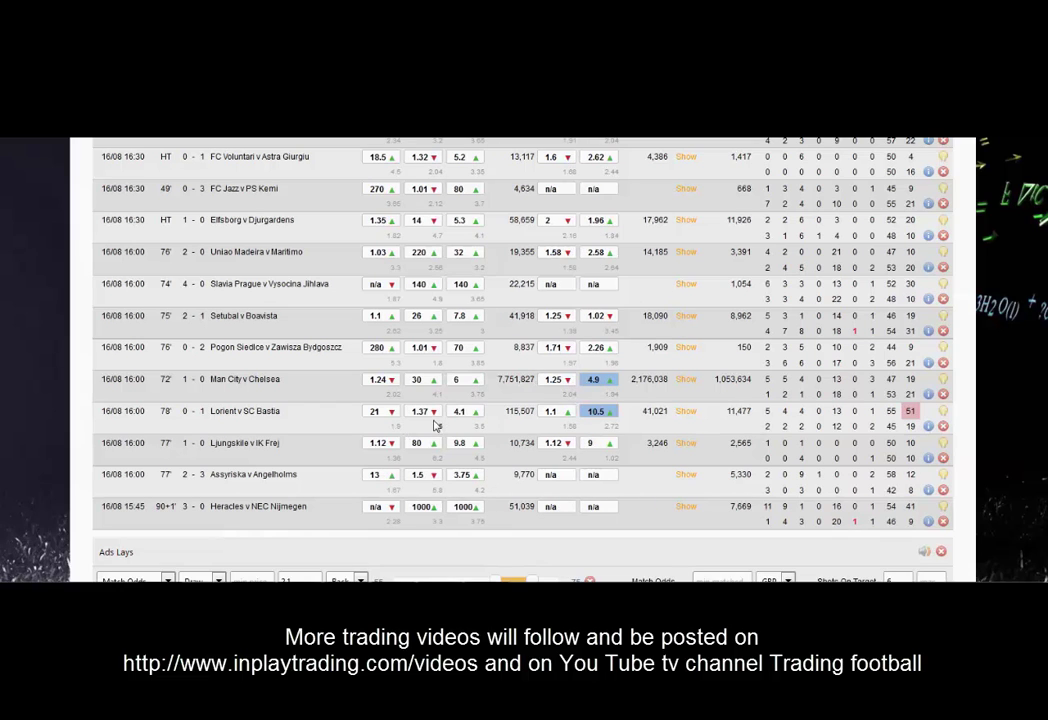
mouse_move(424, 424)
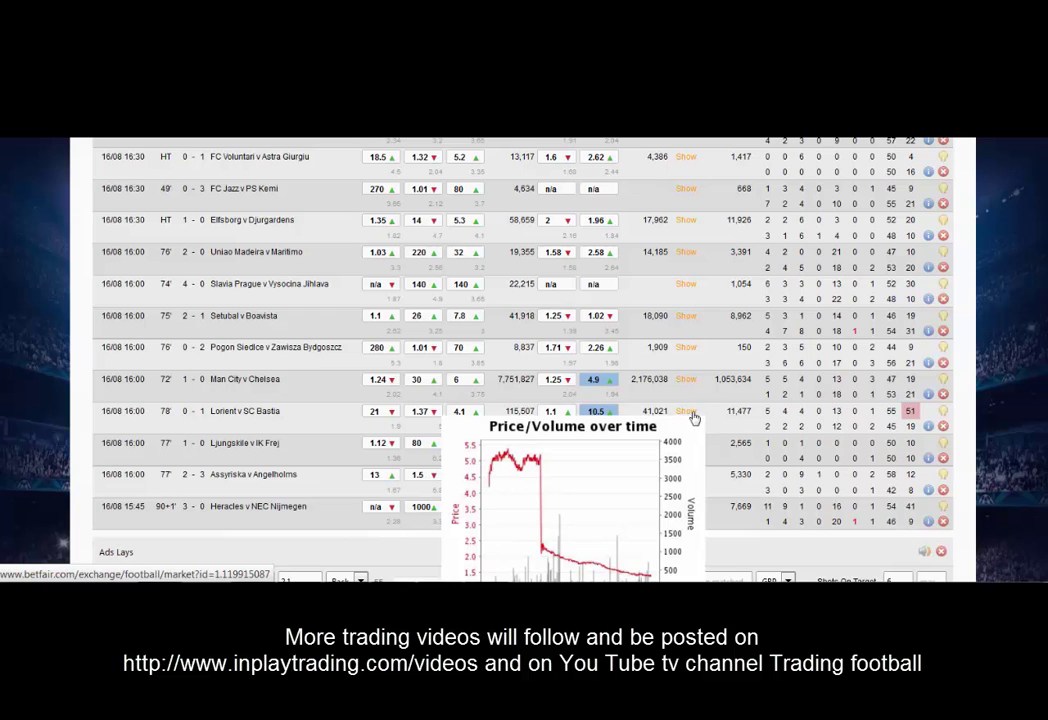
mouse_move(684, 414)
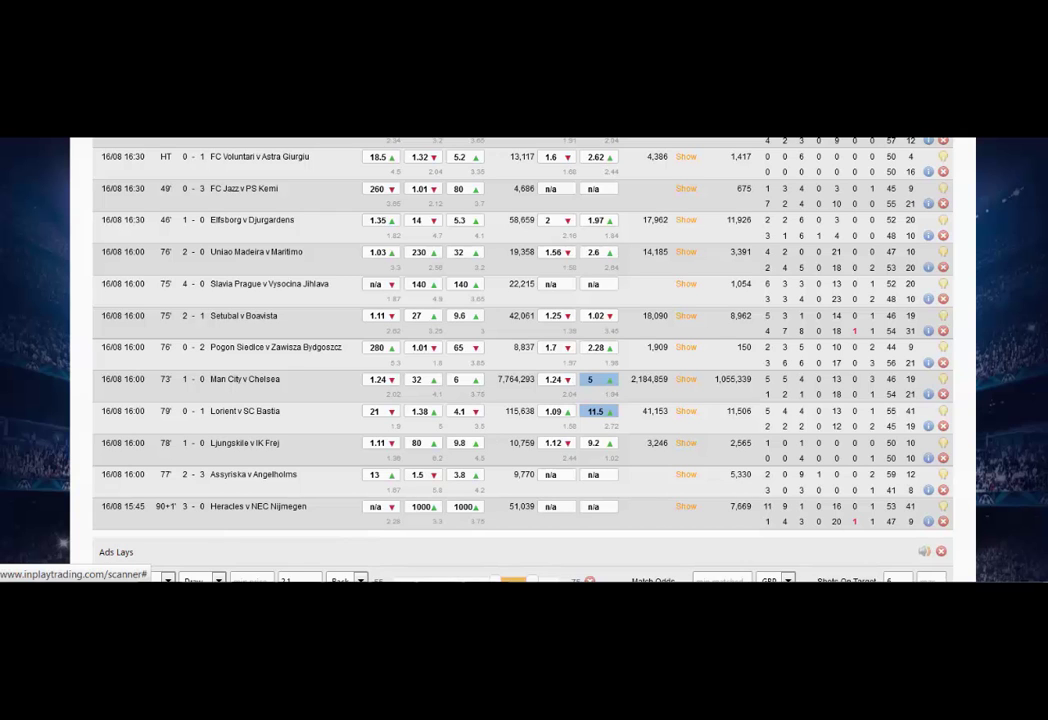
scroll(520, 360, up, 2)
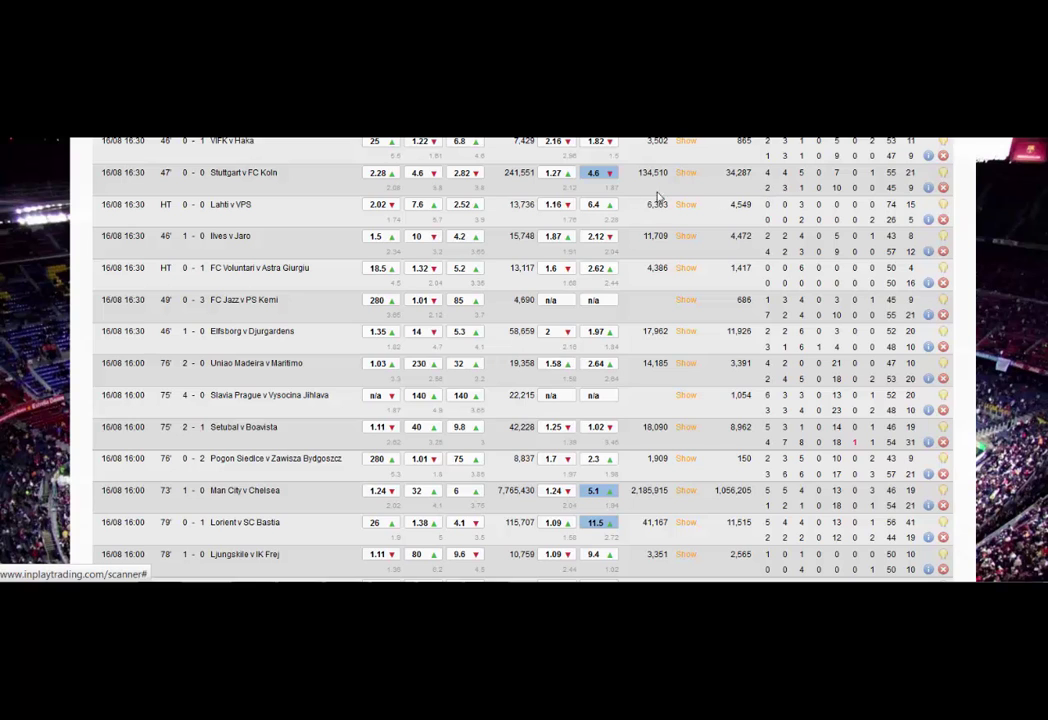
mouse_move(597, 179)
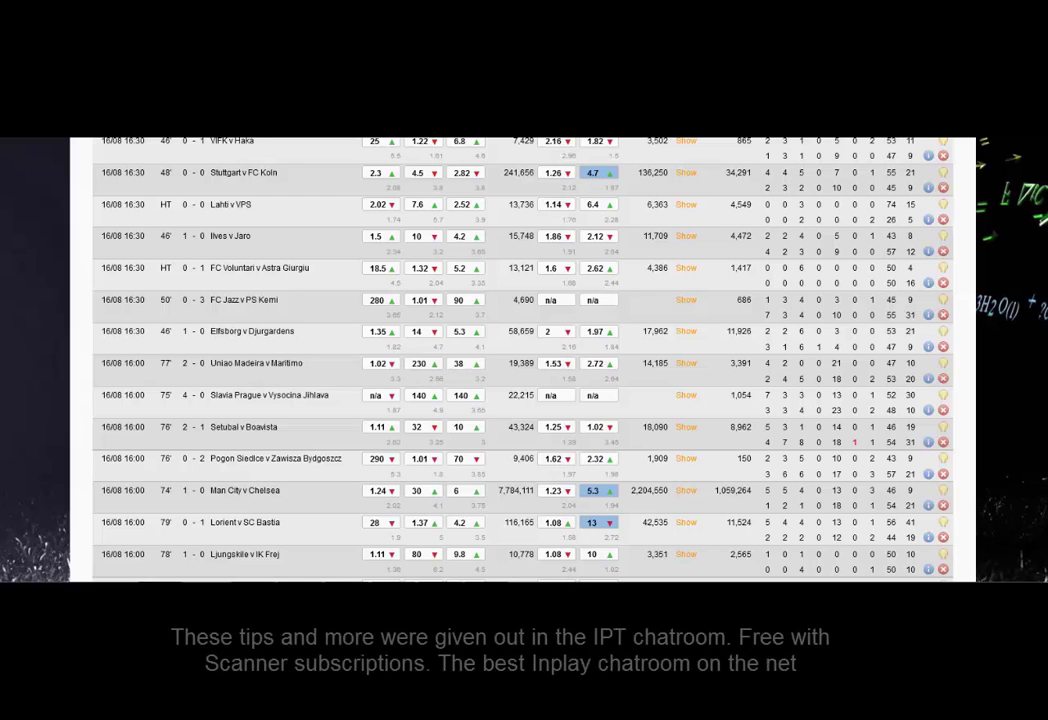
scroll(520, 360, up, 4)
scroll(520, 360, up, 1)
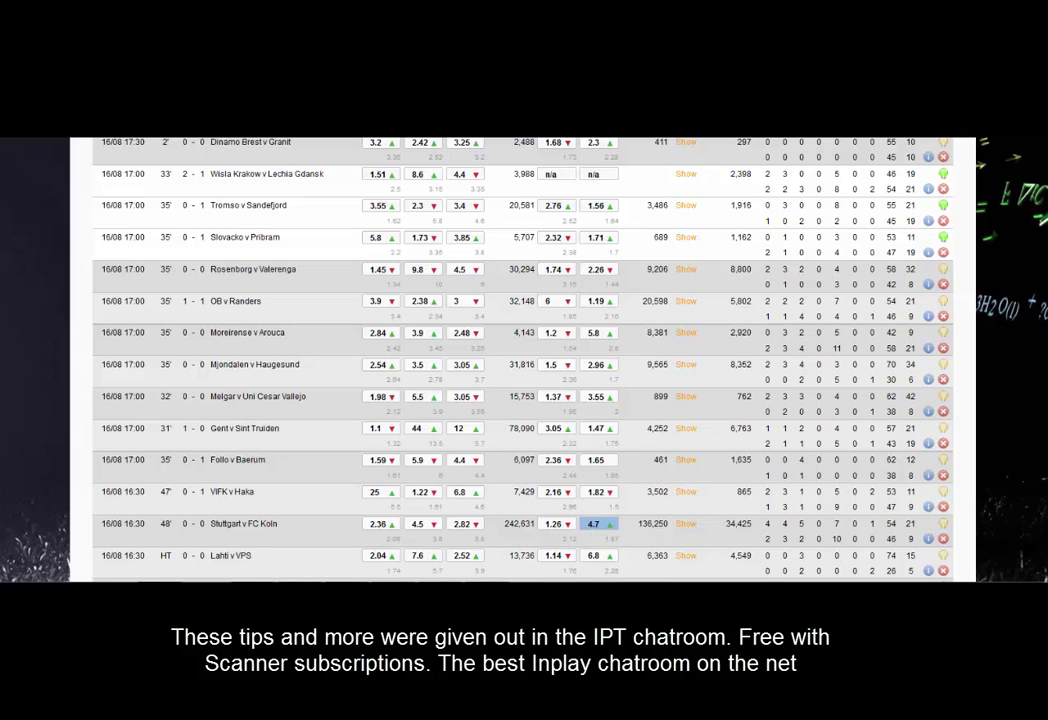
scroll(520, 360, up, 1)
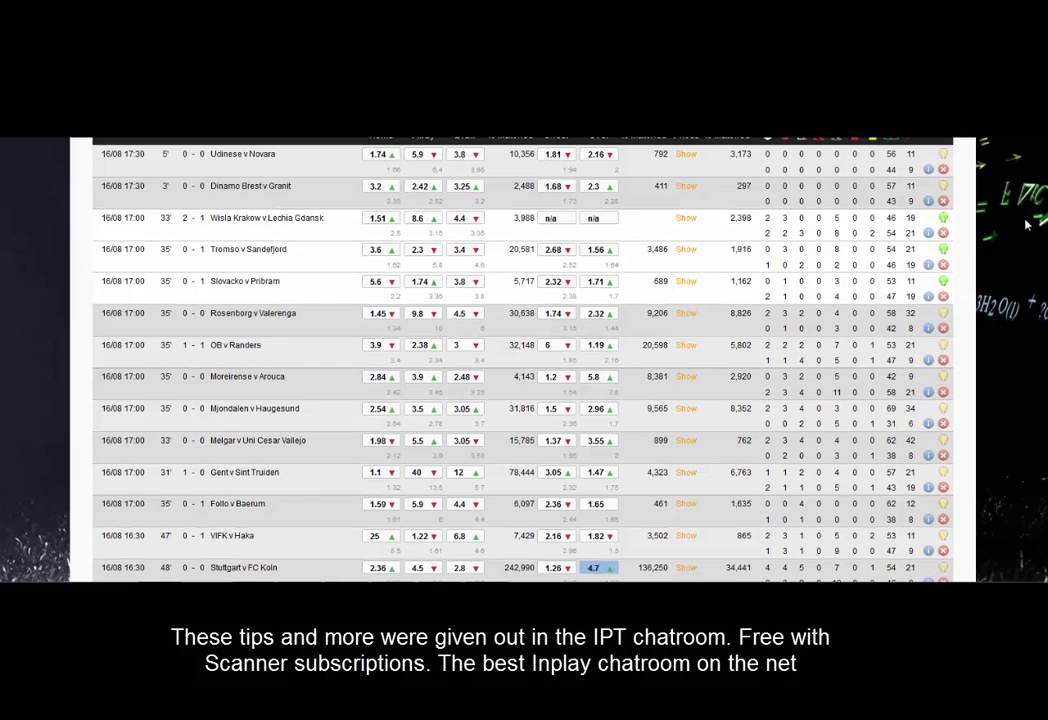